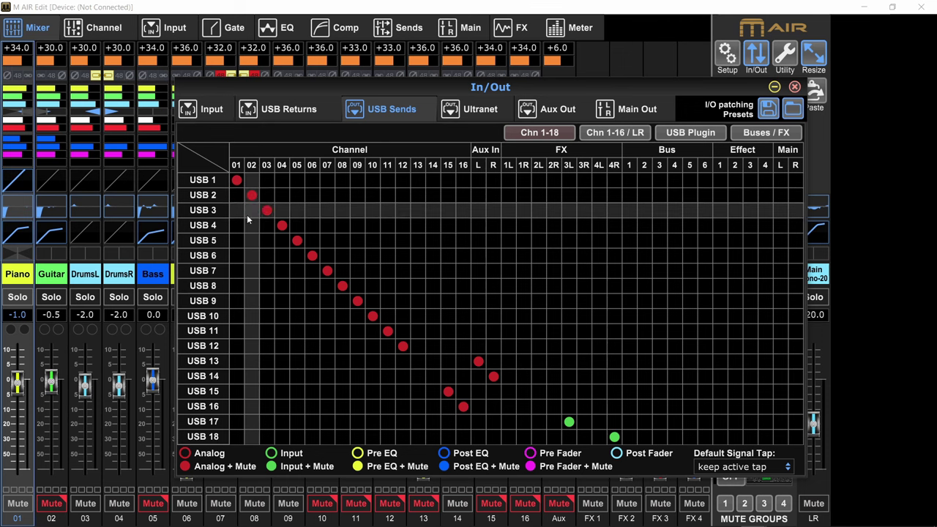
# - Switch the channel 01 signal tap on USB 1 to Analog and back to Analog + Mute
pyautogui.click(235, 179)
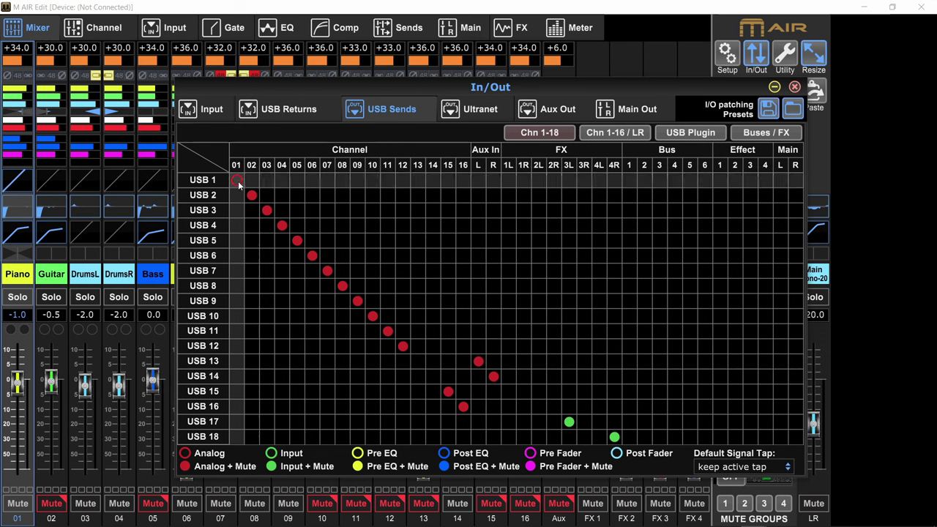
pyautogui.click(237, 182)
pyautogui.click(274, 120)
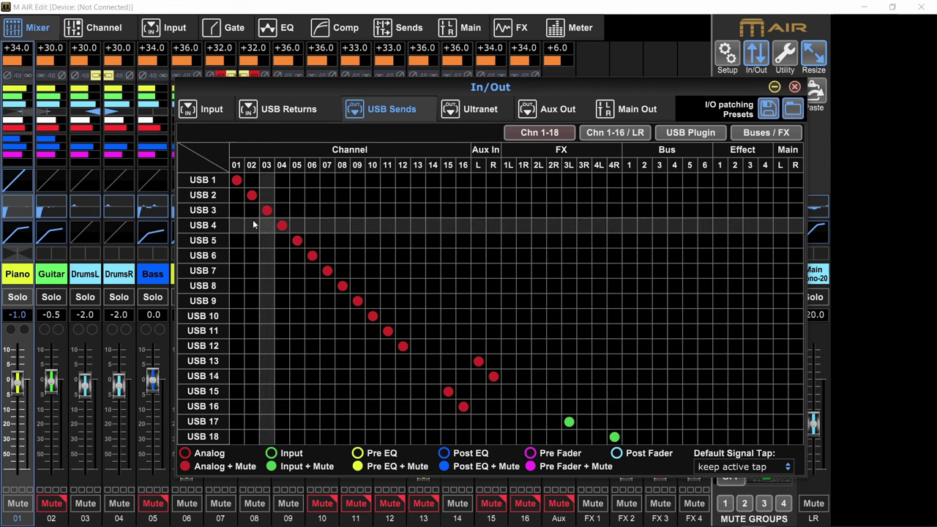
# - Set the signal tap of channel 01 on USB 1 to Post EQ + Mute
pyautogui.rightClick(236, 183)
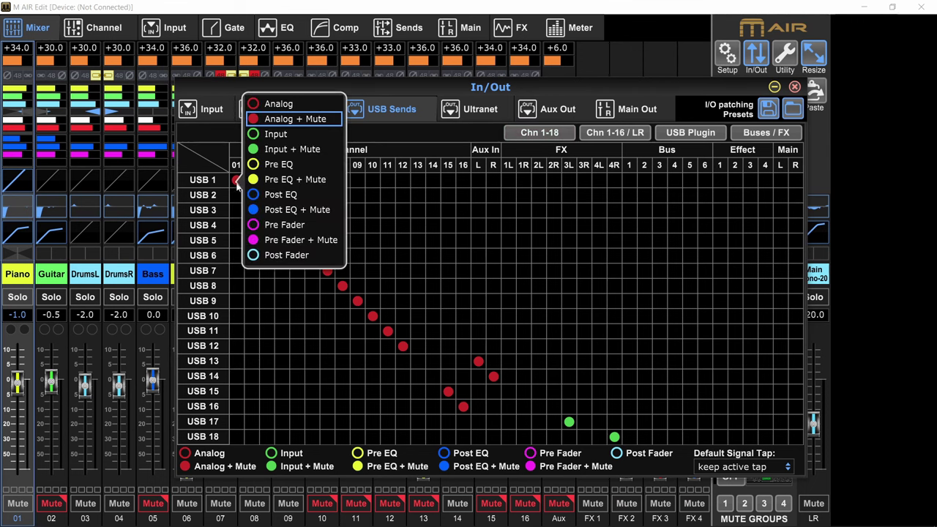
pyautogui.click(275, 210)
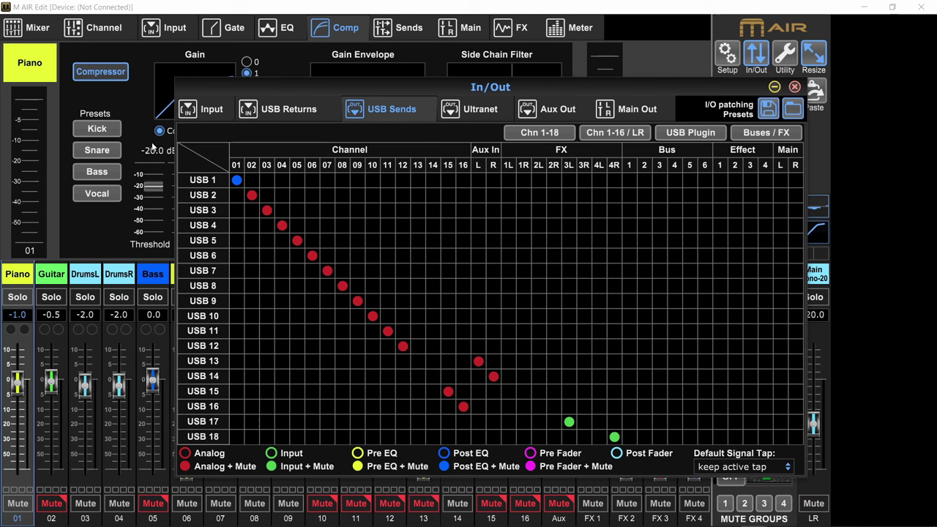
# - Set the default signal tap to Post EQ + Mute and route channels 02–16 and Aux In L/R one-to-one to USB 2–18
pyautogui.click(726, 466)
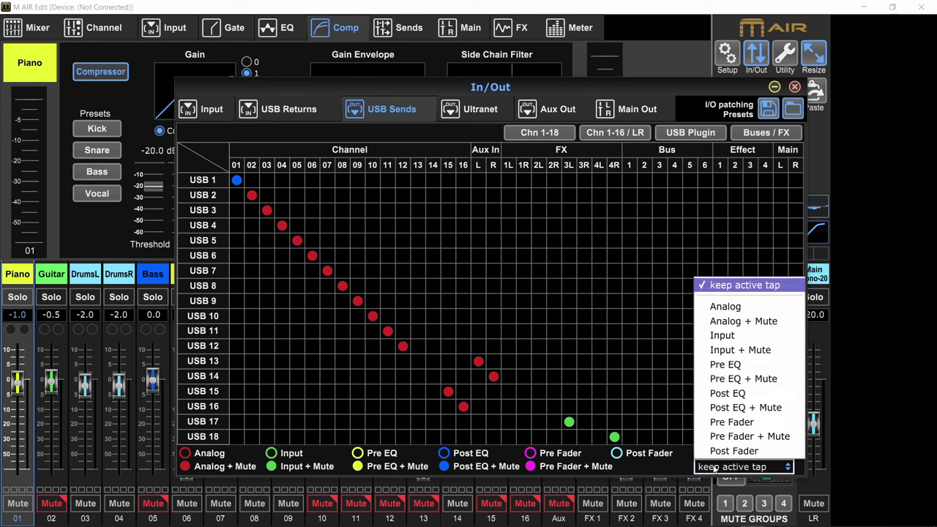
pyautogui.click(734, 408)
pyautogui.click(252, 195)
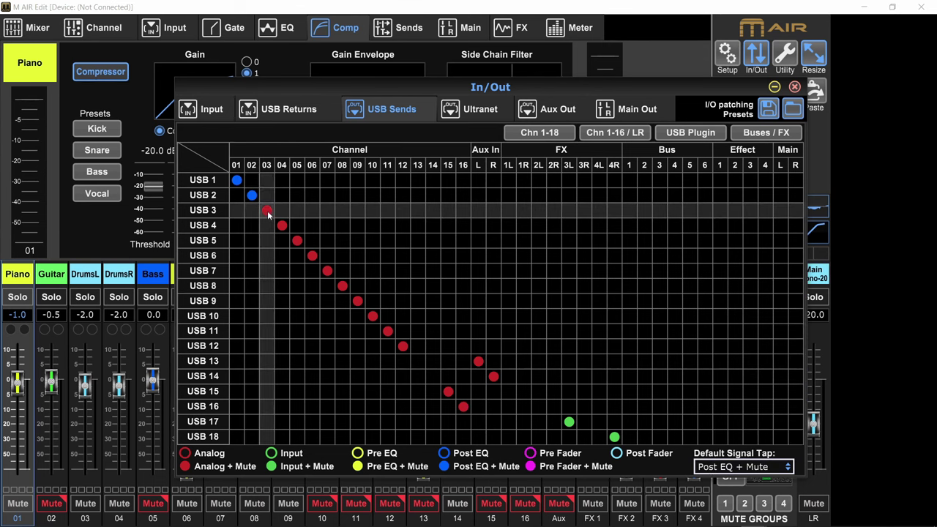
pyautogui.click(266, 210)
pyautogui.moveTo(281, 227); pyautogui.dragTo(493, 437)
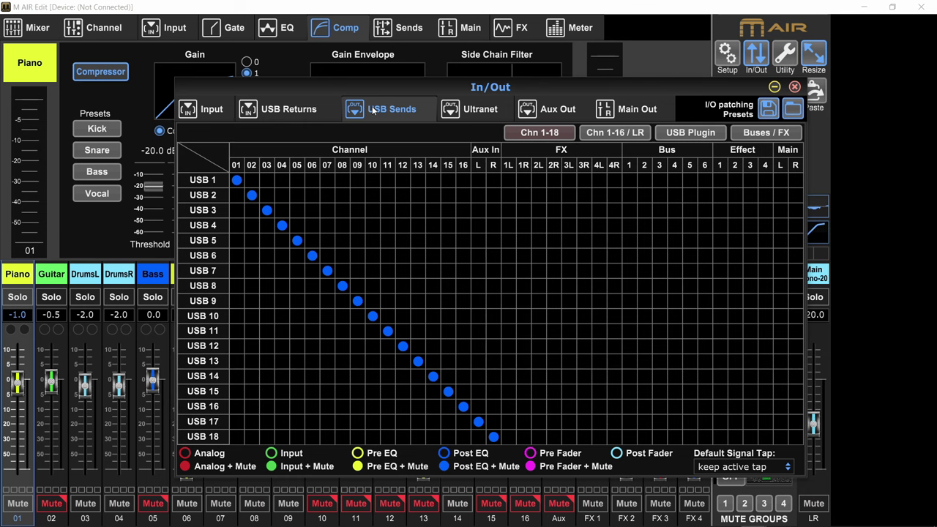
# - Set the Ultranet default signal tap to Post Fader and route USB 01–16 one-to-one to Ultranet 1–16
pyautogui.click(309, 115)
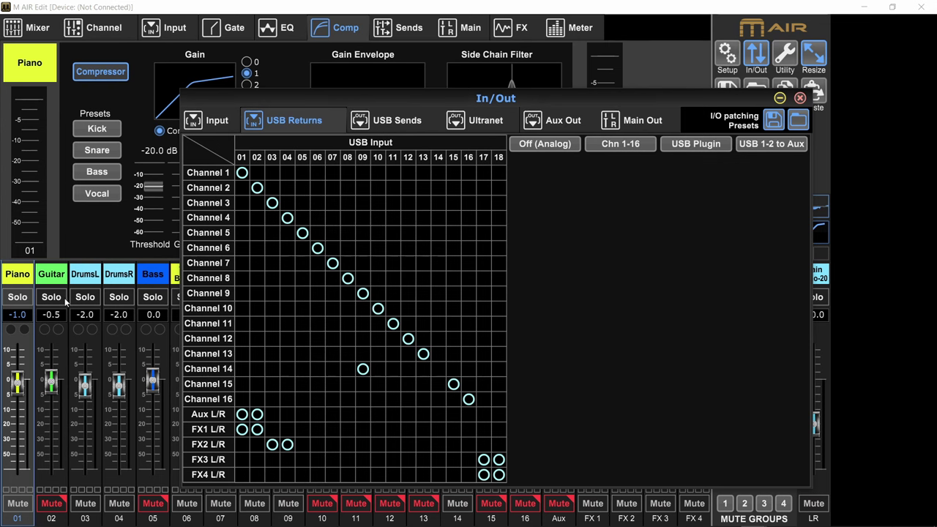
pyautogui.click(480, 122)
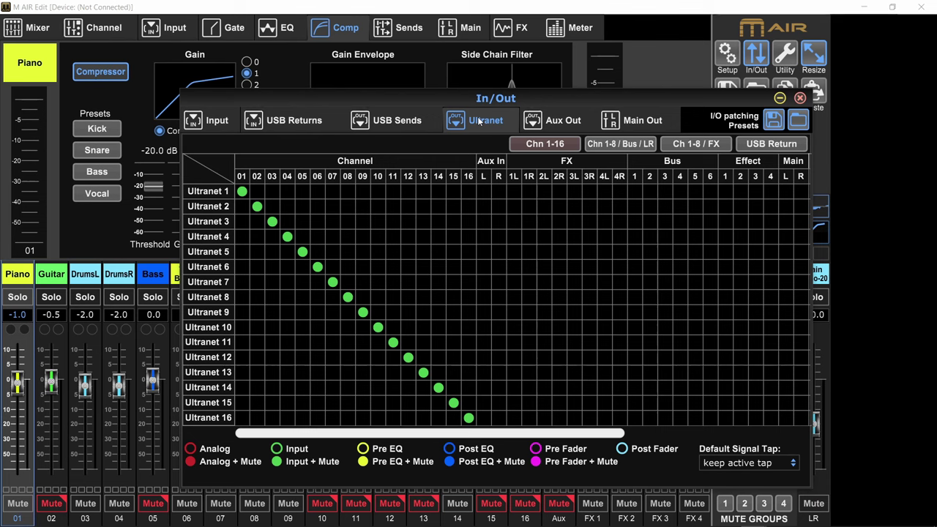
pyautogui.click(717, 467)
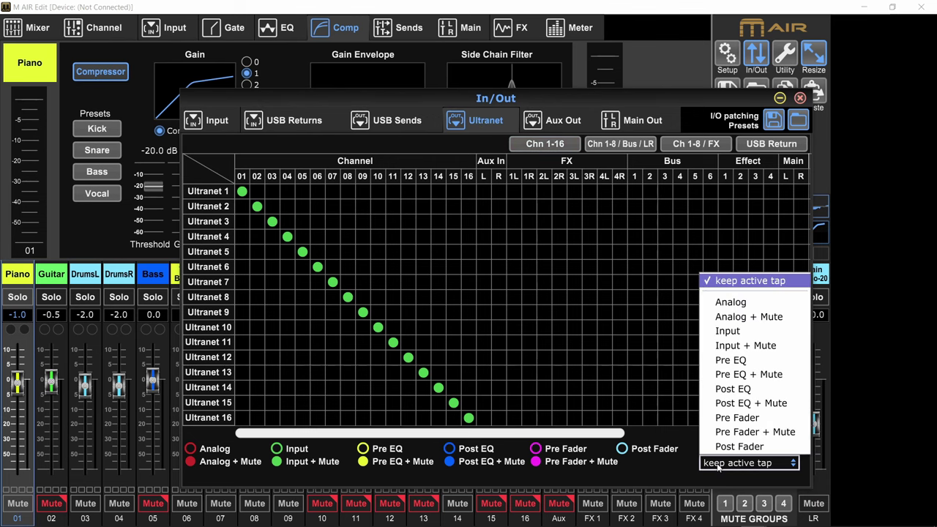
pyautogui.click(718, 448)
pyautogui.moveTo(555, 432); pyautogui.dragTo(742, 430)
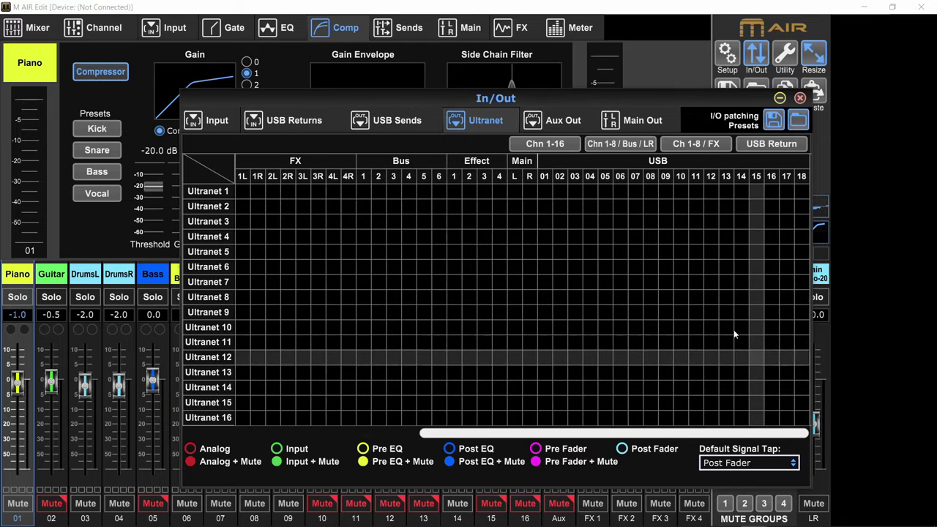
pyautogui.click(550, 188)
pyautogui.click(559, 206)
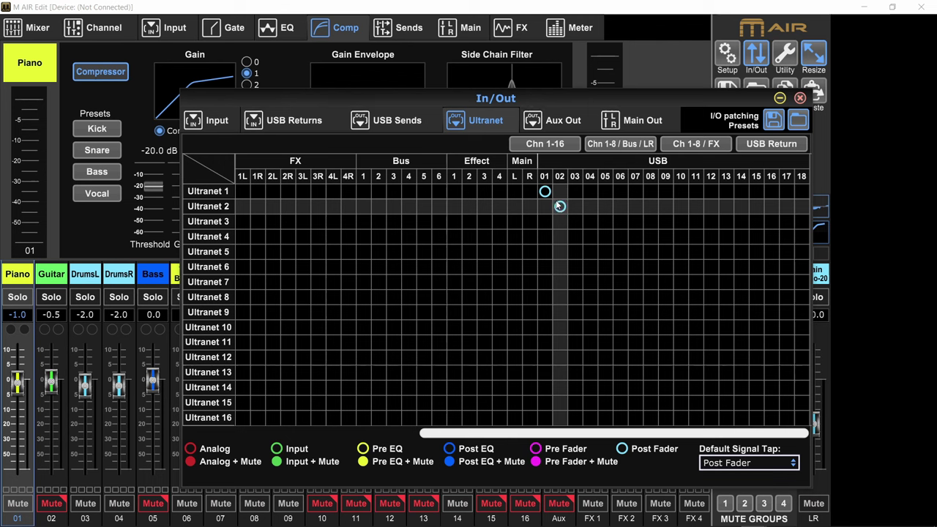
pyautogui.click(574, 219)
pyautogui.moveTo(592, 237); pyautogui.dragTo(771, 417)
pyautogui.click(366, 121)
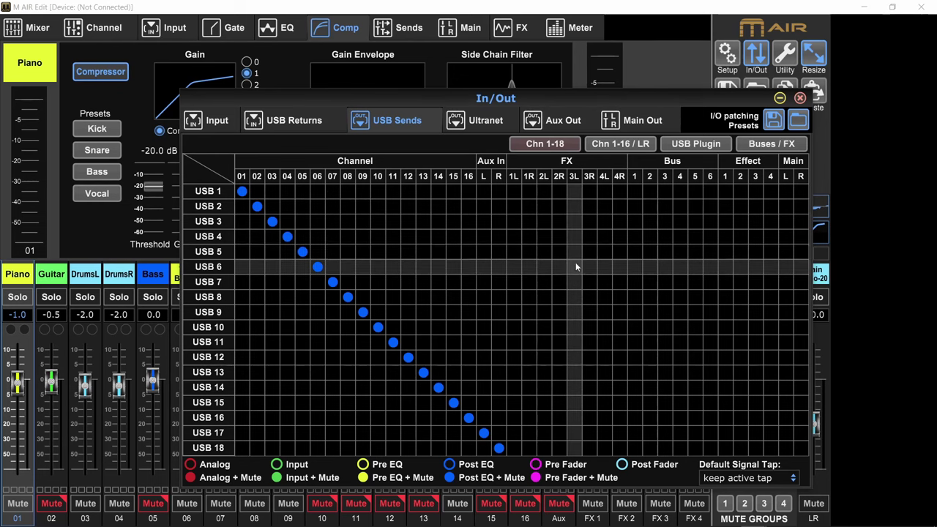
pyautogui.click(472, 125)
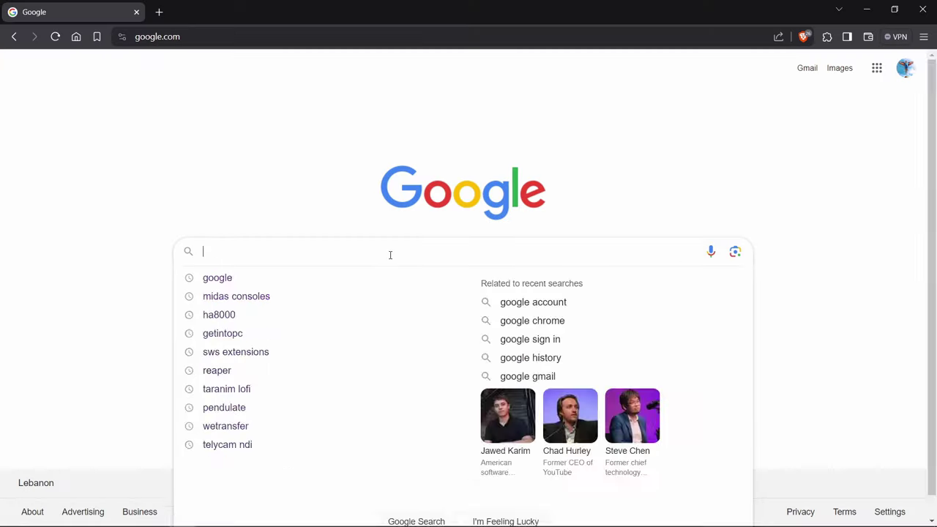
# - In the web browser, search Google for "reaper", open its download page and download the Windows 64-bit version
pyautogui.write('reap')
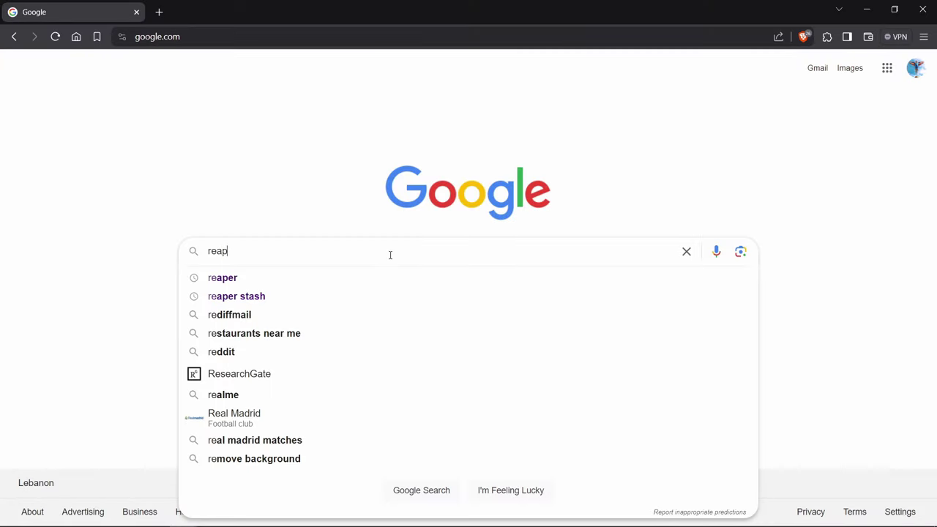
pyautogui.write('er')
pyautogui.press('Return')
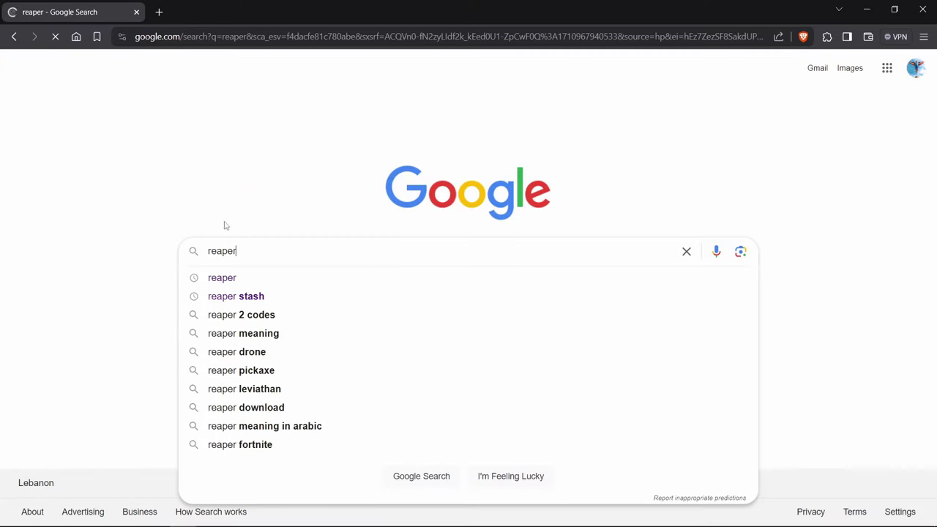
pyautogui.click(161, 239)
pyautogui.scroll(-1, 161, 235)
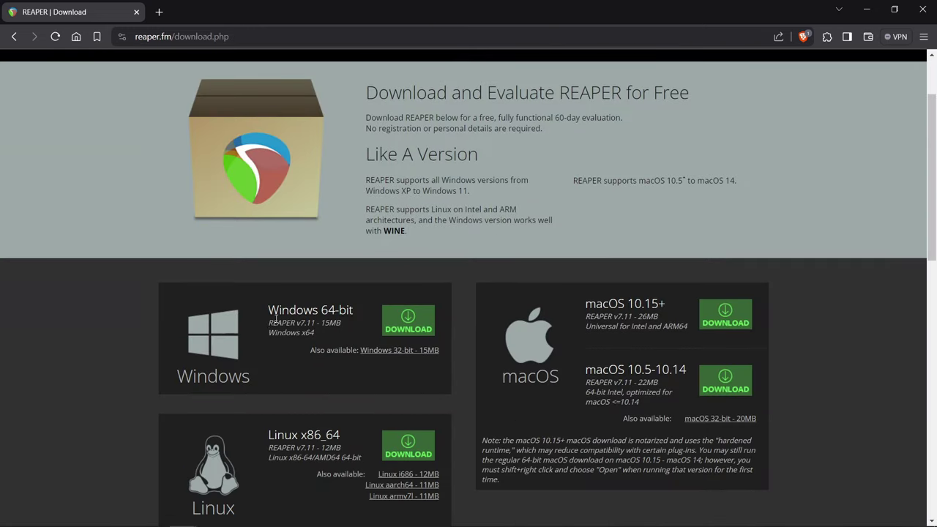
pyautogui.click(429, 327)
# - Search the web for "sws extentions" and open the download section of the SWS / S&M Extension site
pyautogui.click(186, 38)
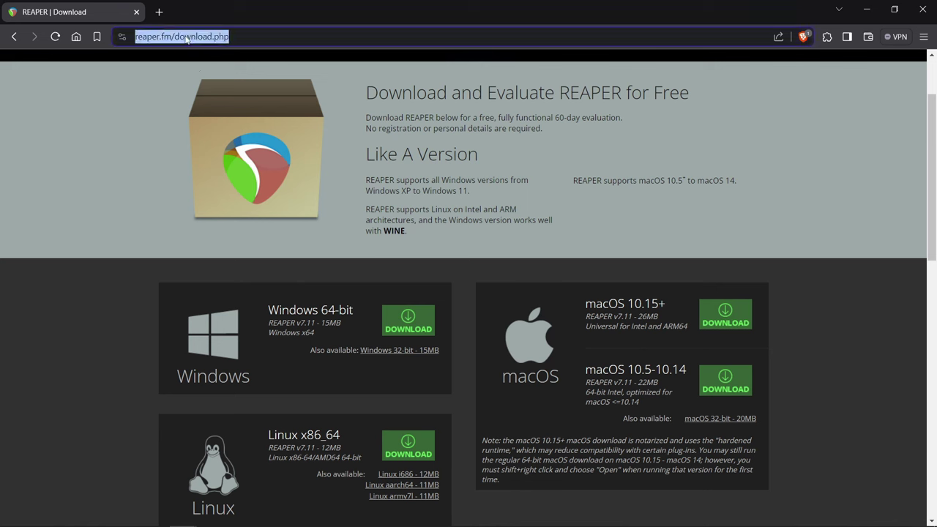
pyautogui.write('sws ext')
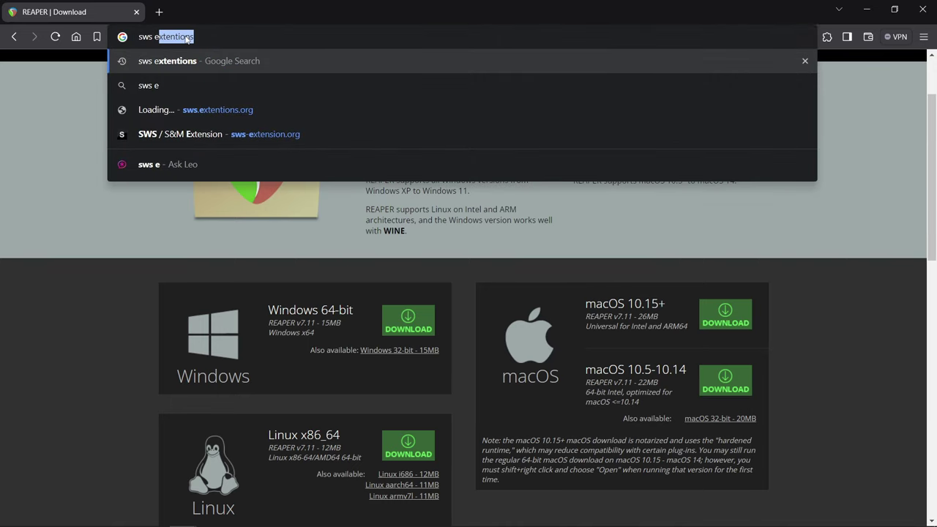
pyautogui.write('ent')
pyautogui.press('Return')
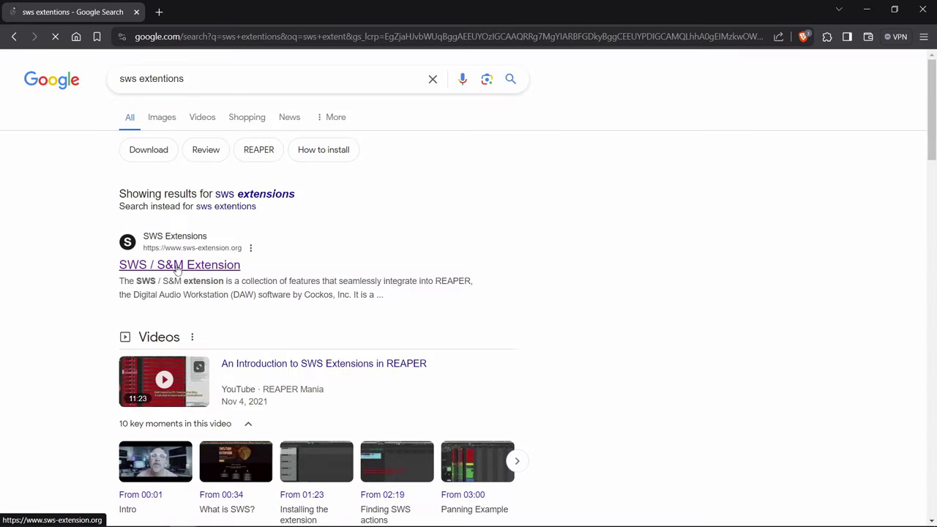
pyautogui.click(177, 268)
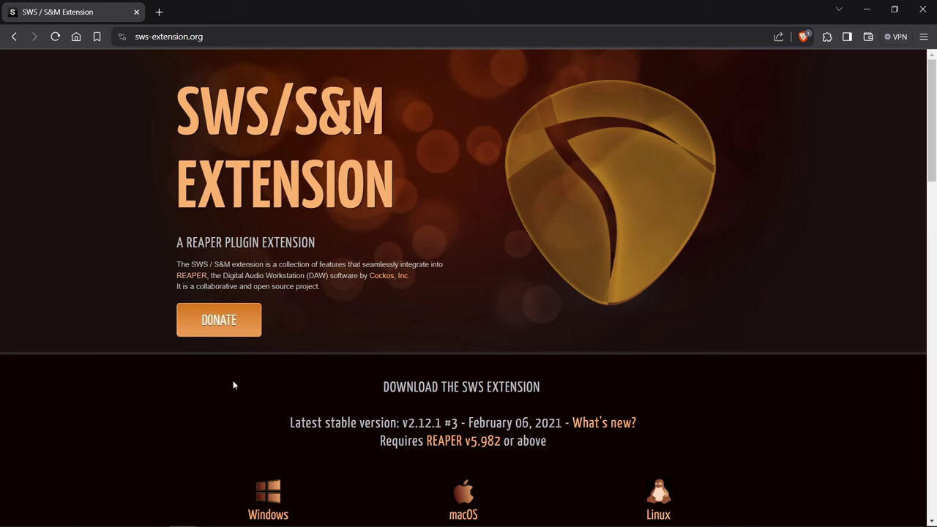
pyautogui.scroll(-3, 241, 385)
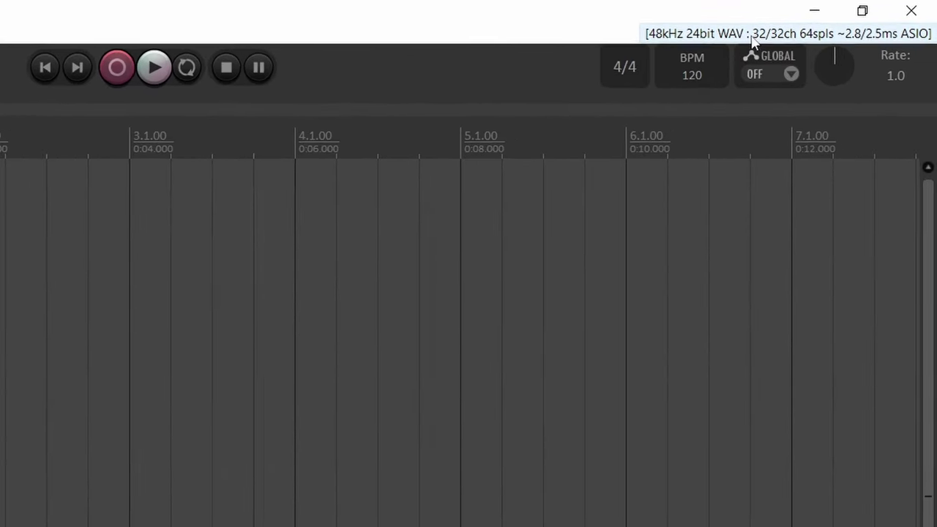
# - In REAPER, open the audio device preferences, keep ASIO as the audio system and select the MR18 ASIO Driver
pyautogui.click(765, 37)
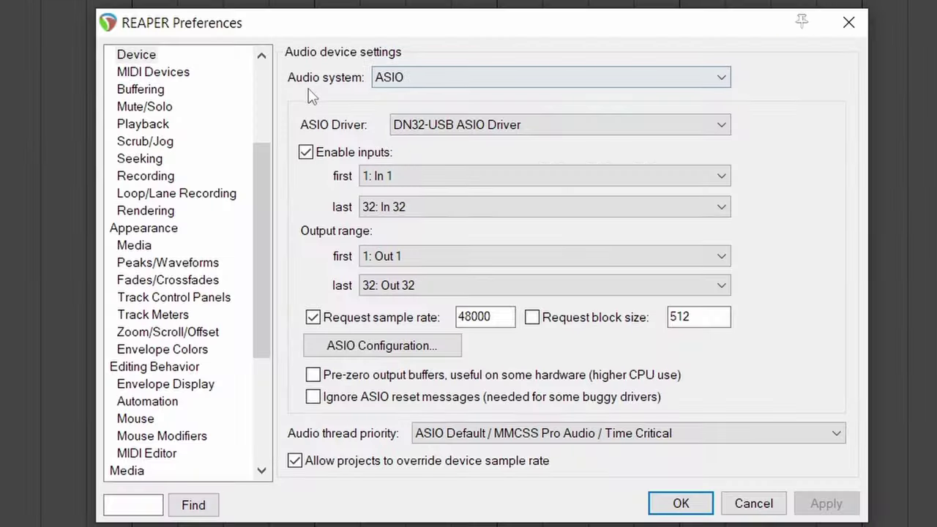
pyautogui.click(384, 77)
pyautogui.click(395, 80)
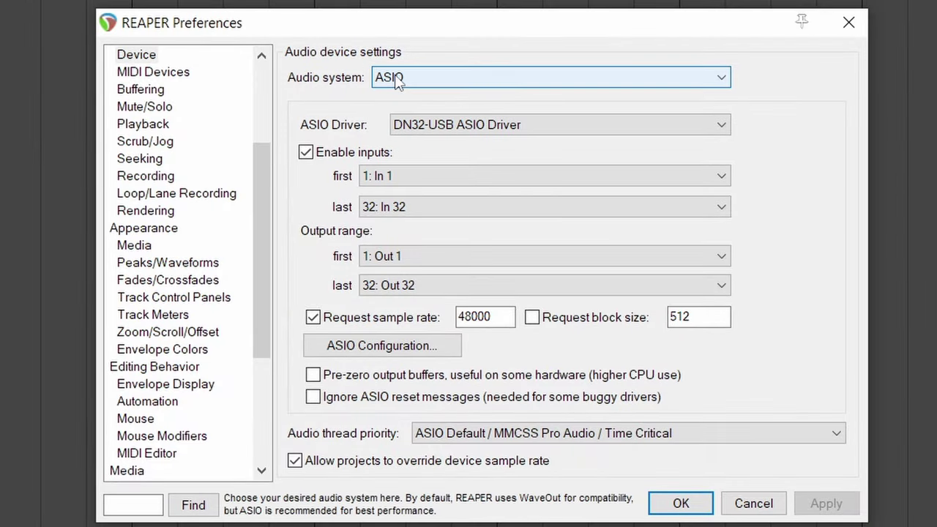
pyautogui.click(413, 130)
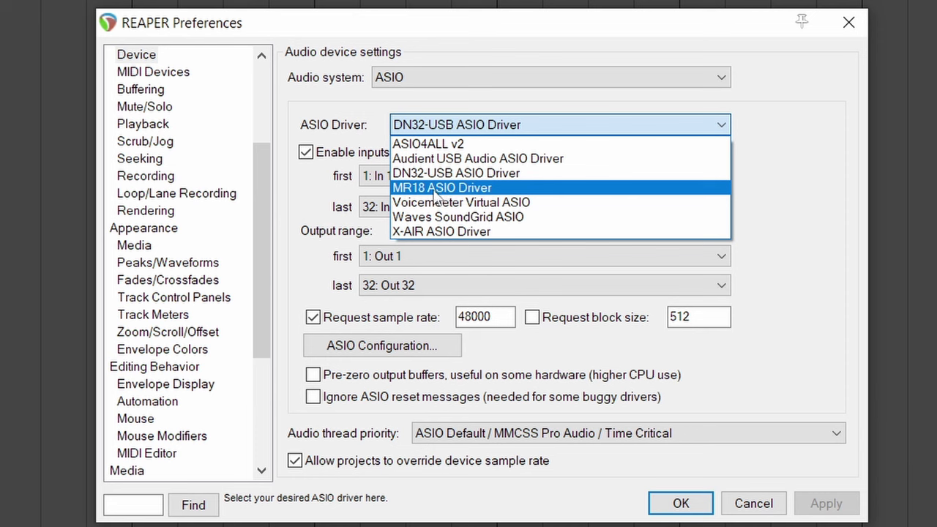
pyautogui.click(451, 190)
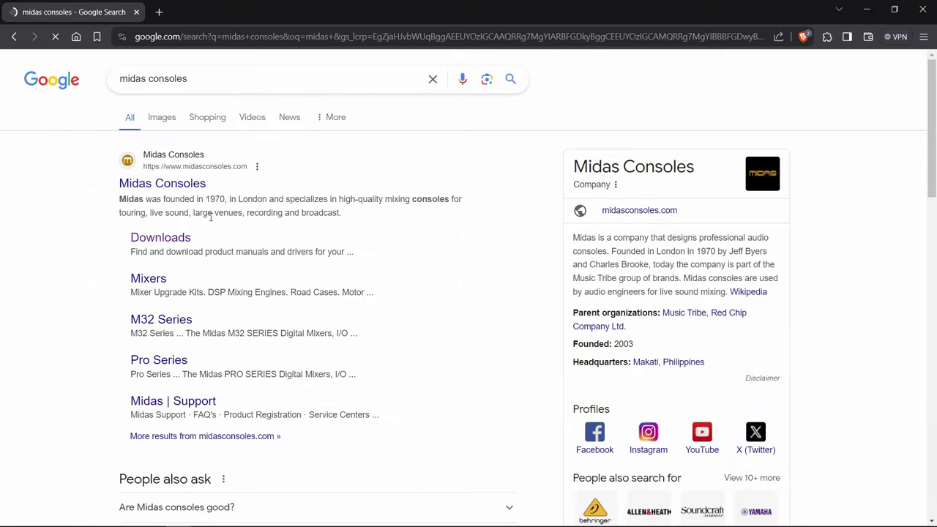
# - In the web browser, open the Midas Consoles Downloads page and search for "mr18 driver"
pyautogui.click(161, 241)
pyautogui.write('mr18 driver')
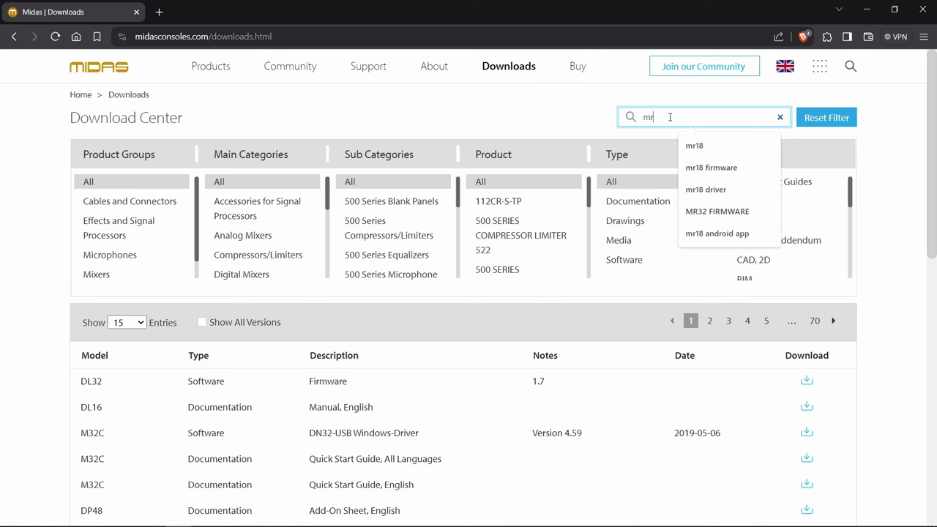
pyautogui.press('Return')
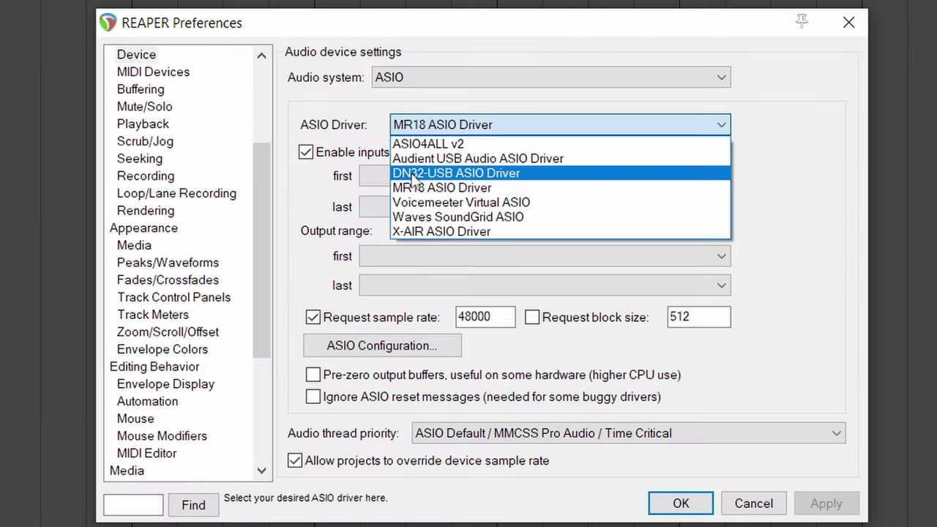
# - Back in REAPER's preferences, select the DN32-USB ASIO Driver and use inputs In 1 through In 32
pyautogui.click(414, 171)
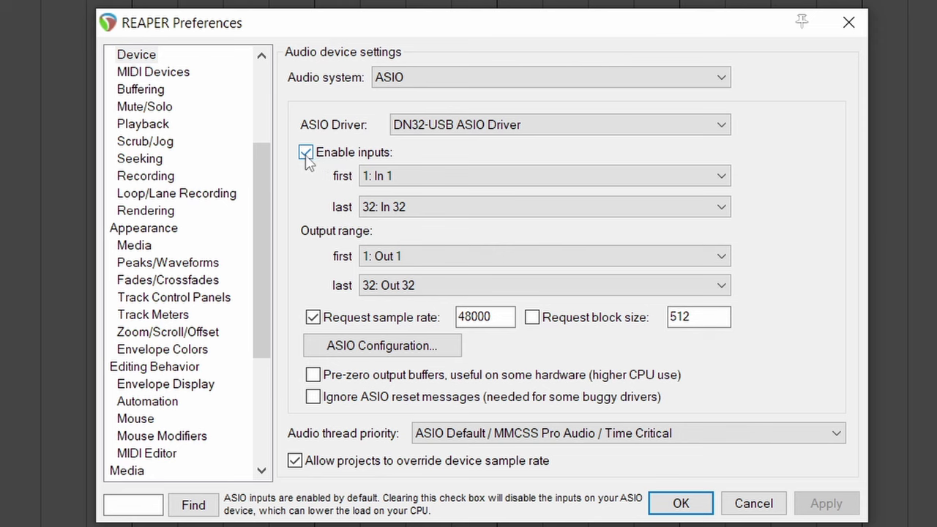
pyautogui.click(387, 182)
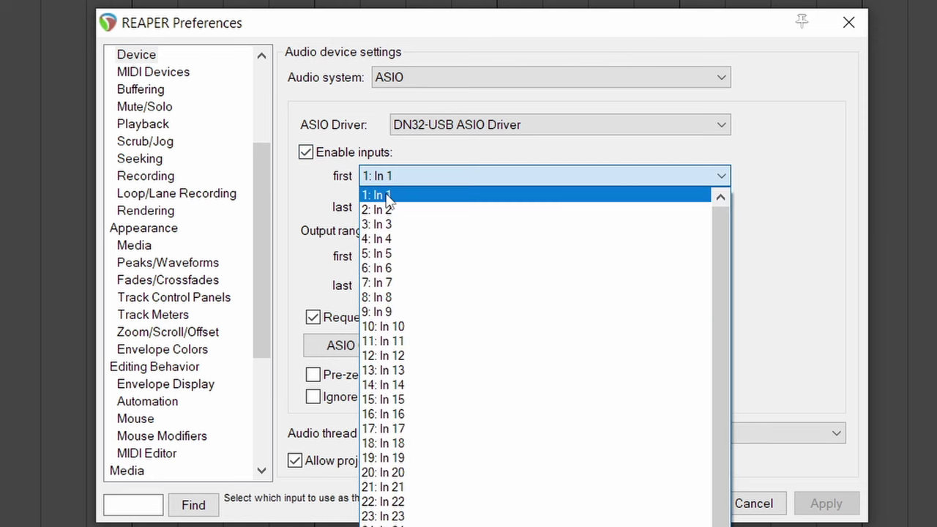
pyautogui.click(386, 195)
pyautogui.click(386, 207)
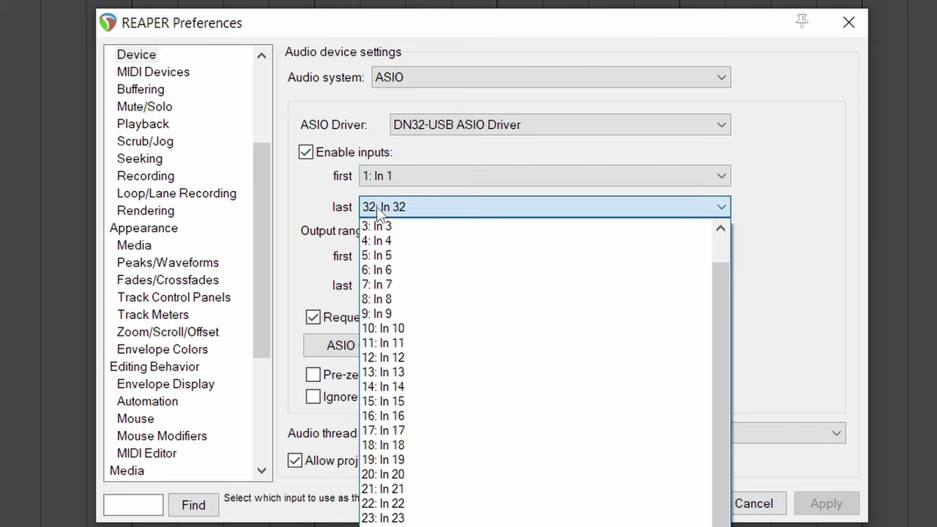
pyautogui.click(385, 209)
# - Use Out 1 as the first and Out 32 as the last output of the output range
pyautogui.click(388, 257)
pyautogui.click(388, 257)
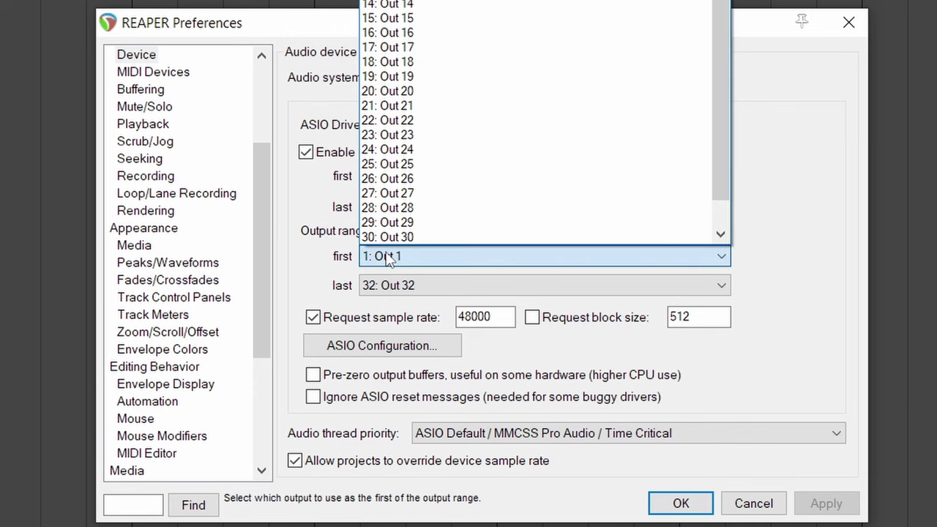
pyautogui.click(387, 293)
pyautogui.click(387, 293)
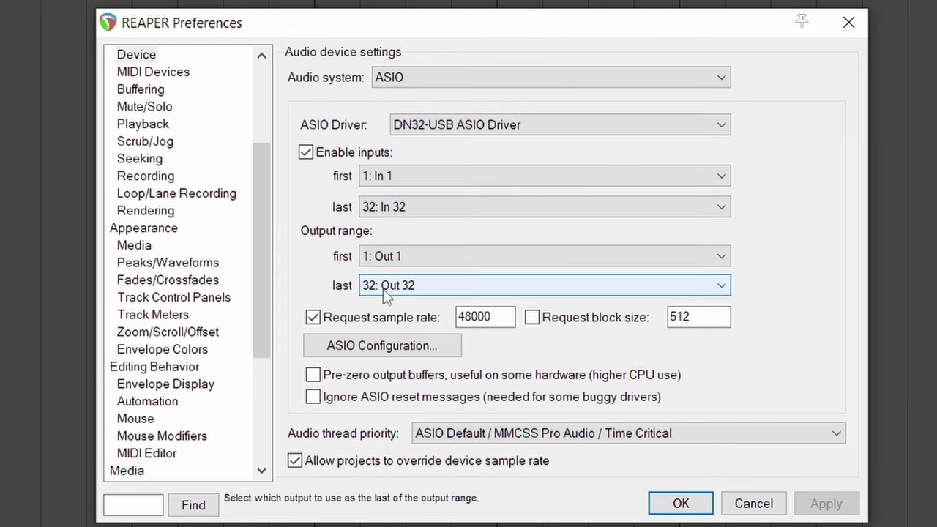
pyautogui.click(387, 293)
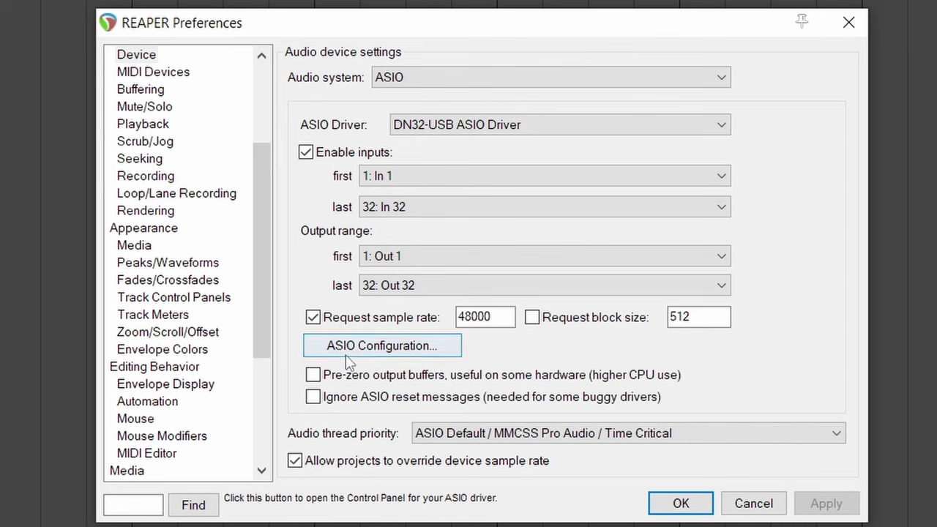
# - Open the DN32-USB driver's buffer settings and try a preferred ASIO buffer size of 1024 samples
pyautogui.click(359, 353)
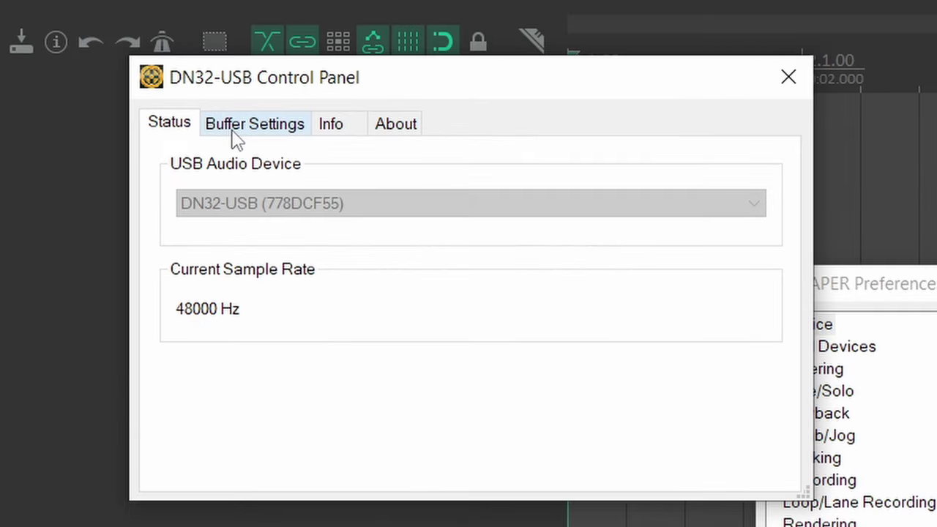
pyautogui.click(244, 135)
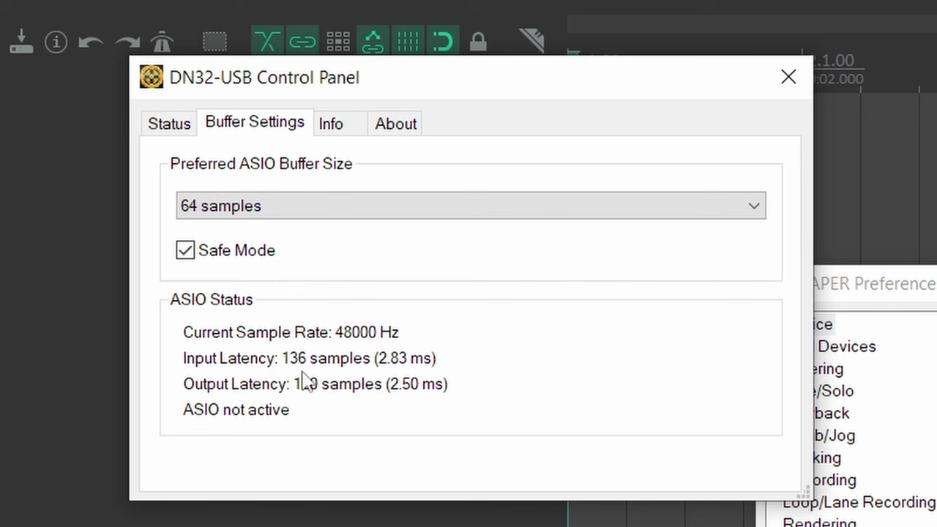
pyautogui.click(297, 213)
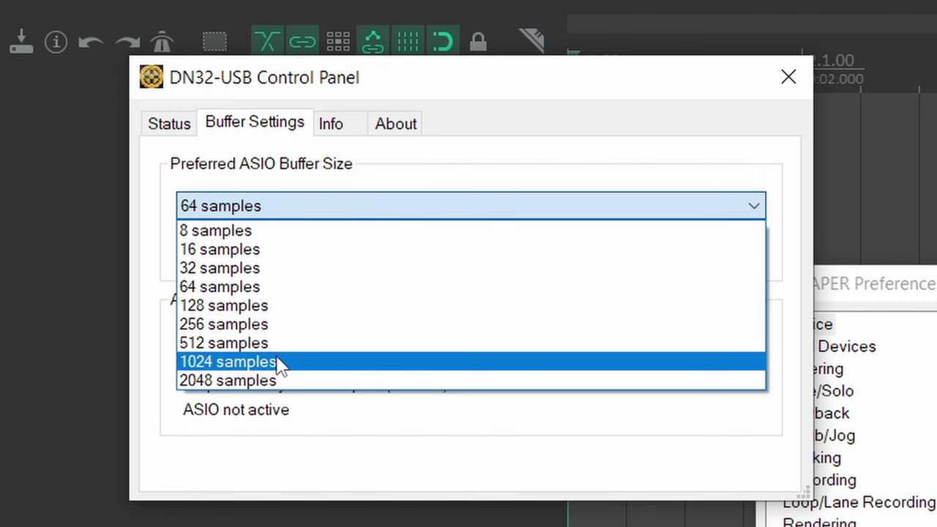
pyautogui.click(278, 362)
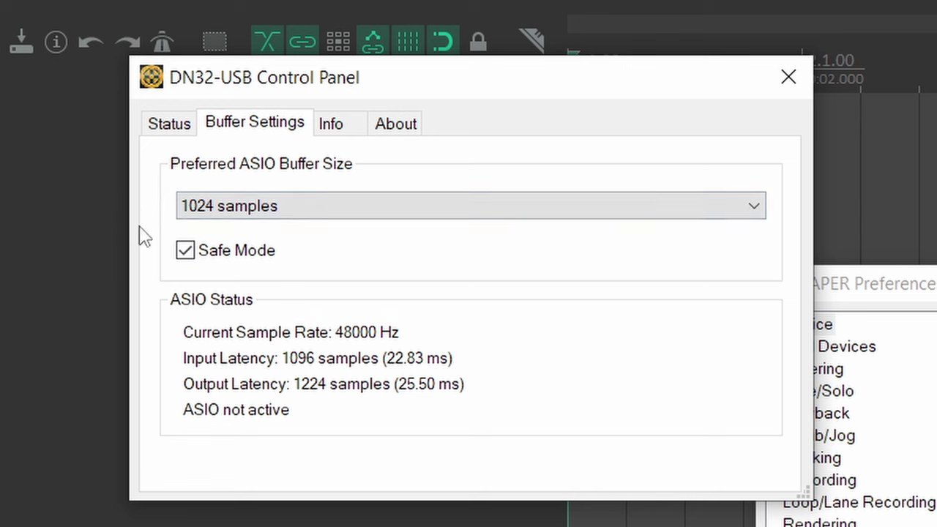
# - Try preferred ASIO buffer sizes of 128, 64 and 32 samples to compare their latency
pyautogui.click(192, 208)
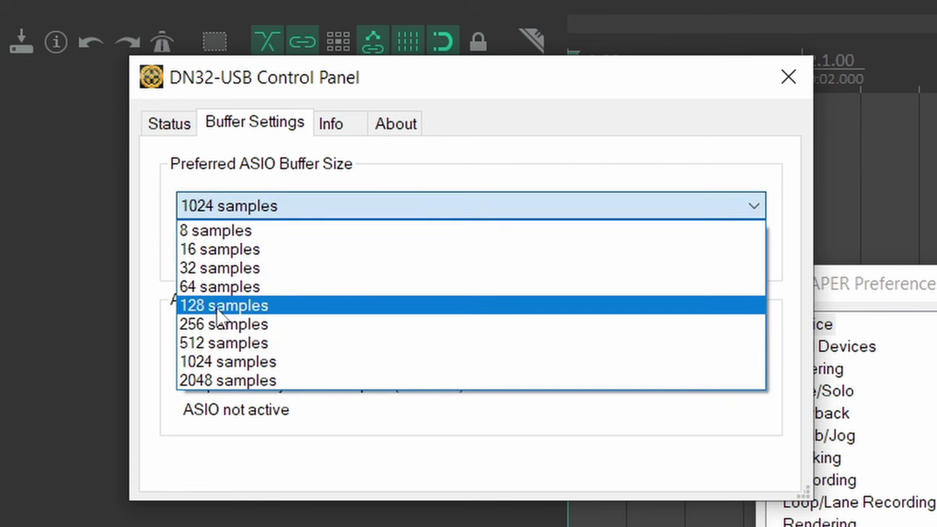
pyautogui.click(219, 305)
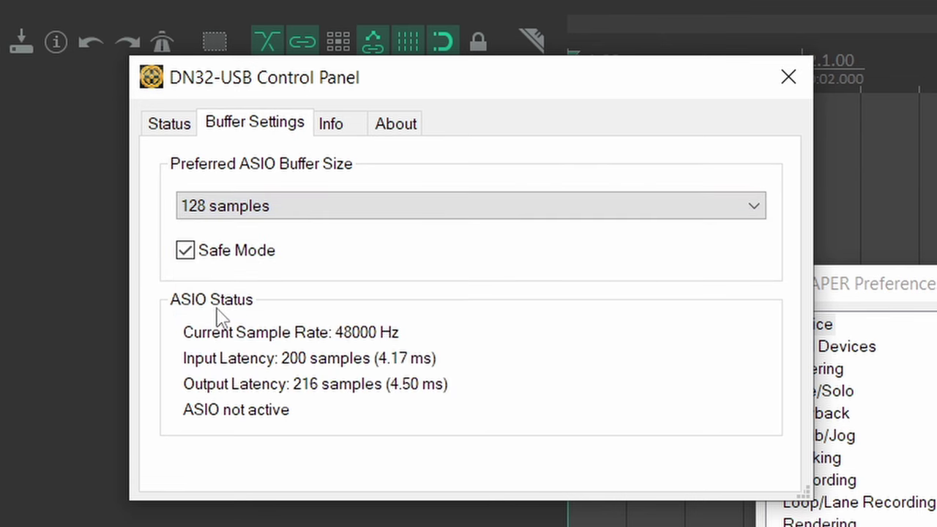
pyautogui.click(300, 209)
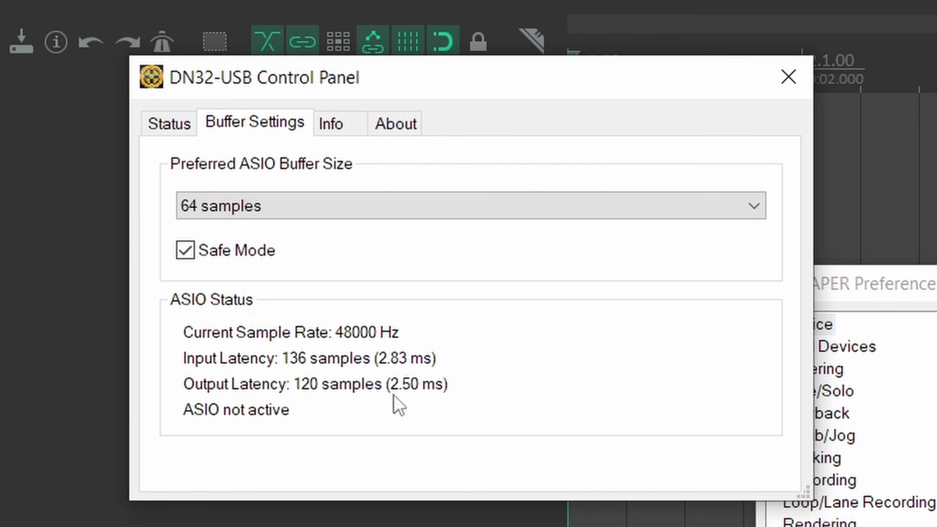
pyautogui.click(256, 207)
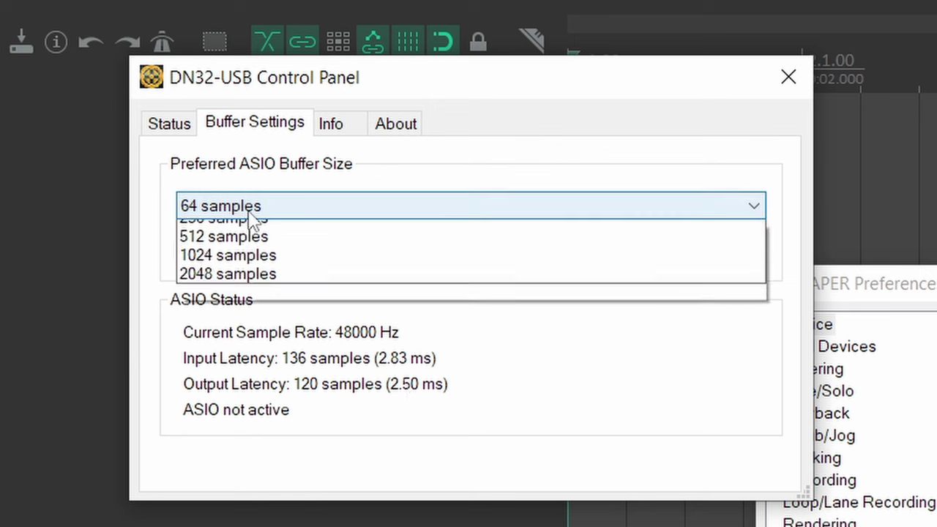
pyautogui.click(250, 267)
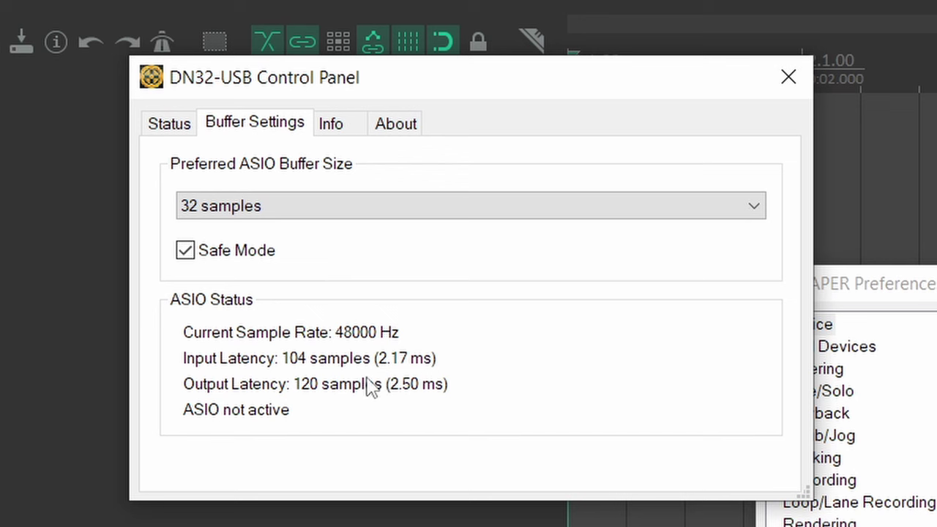
# - Switch Safe Mode off and on again, set the ASIO buffer size to 64 samples and close the driver's control panel
pyautogui.click(190, 255)
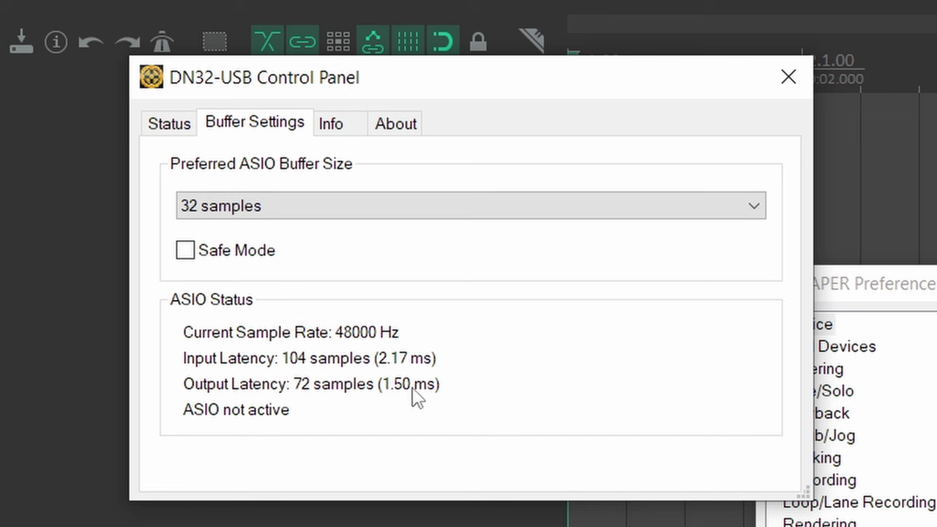
pyautogui.click(205, 256)
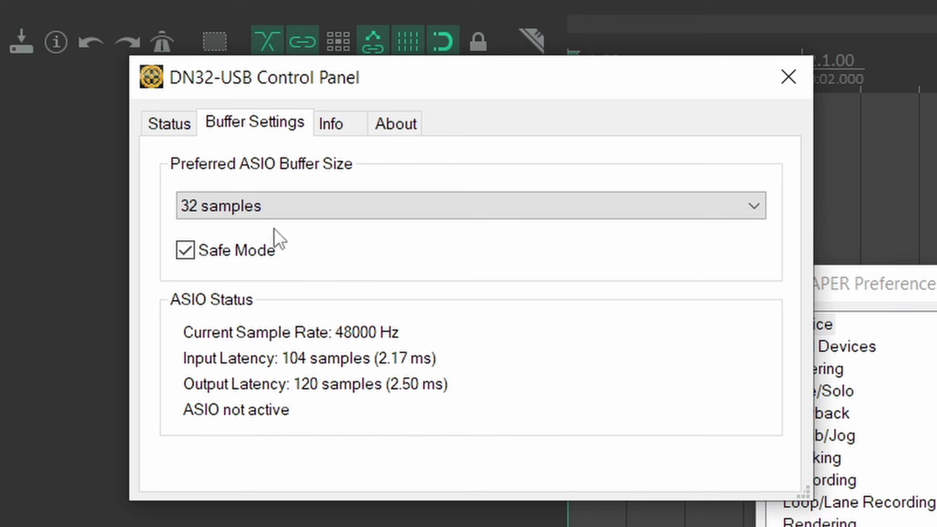
pyautogui.click(260, 211)
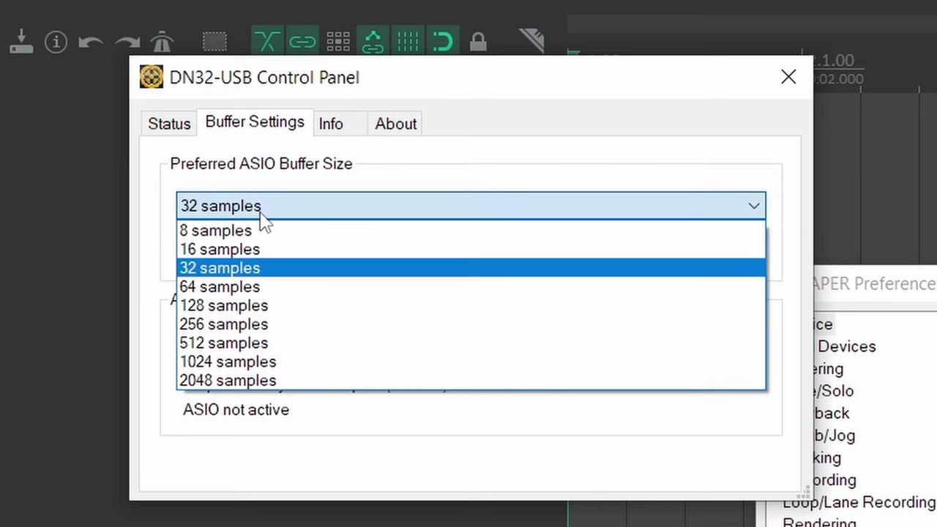
pyautogui.click(229, 291)
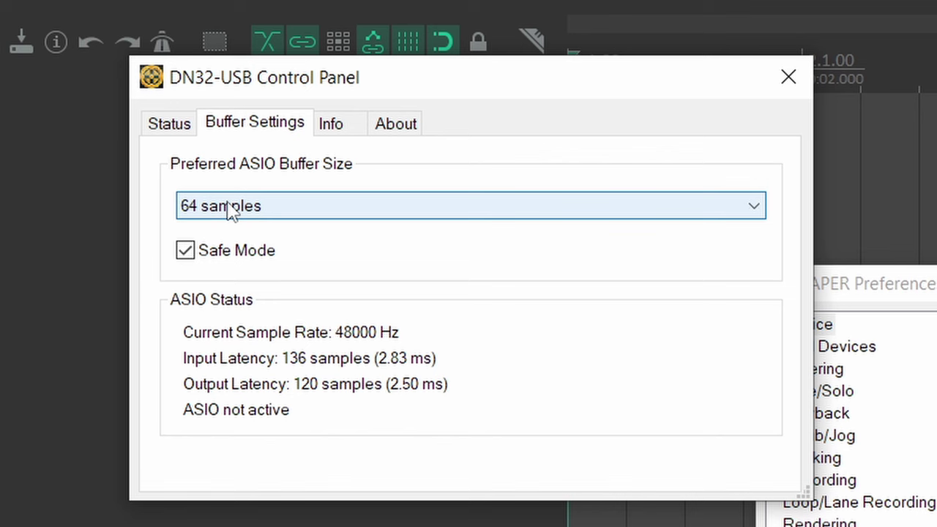
pyautogui.click(791, 69)
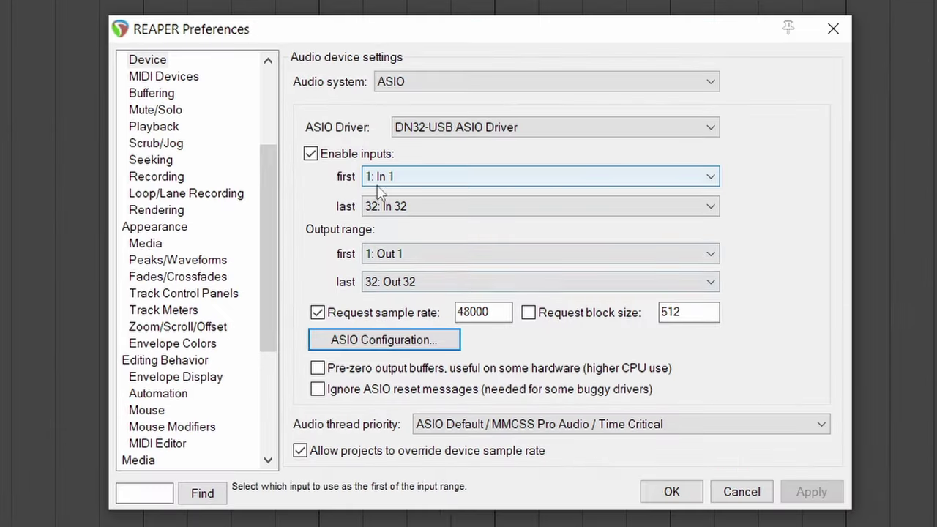
# - Enable the requested block size, set it to 1024 and confirm the audio preferences
pyautogui.click(546, 319)
pyautogui.doubleClick(686, 315)
pyautogui.write('1024')
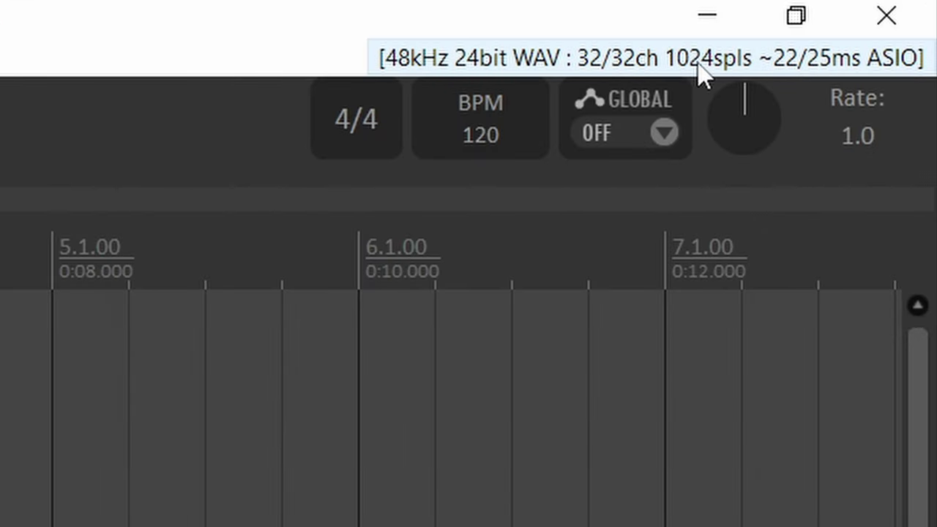
# - Reopen the audio device preferences and disable the requested block size
pyautogui.click(700, 73)
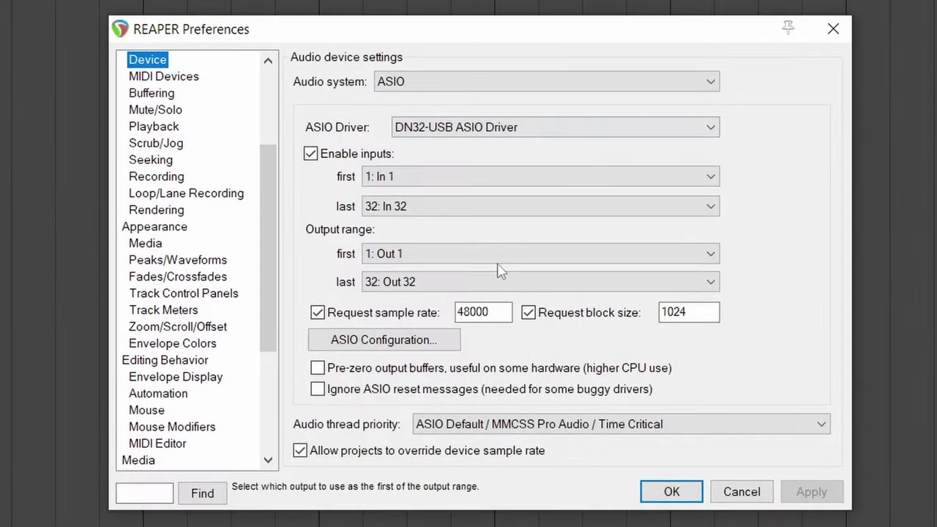
pyautogui.click(384, 339)
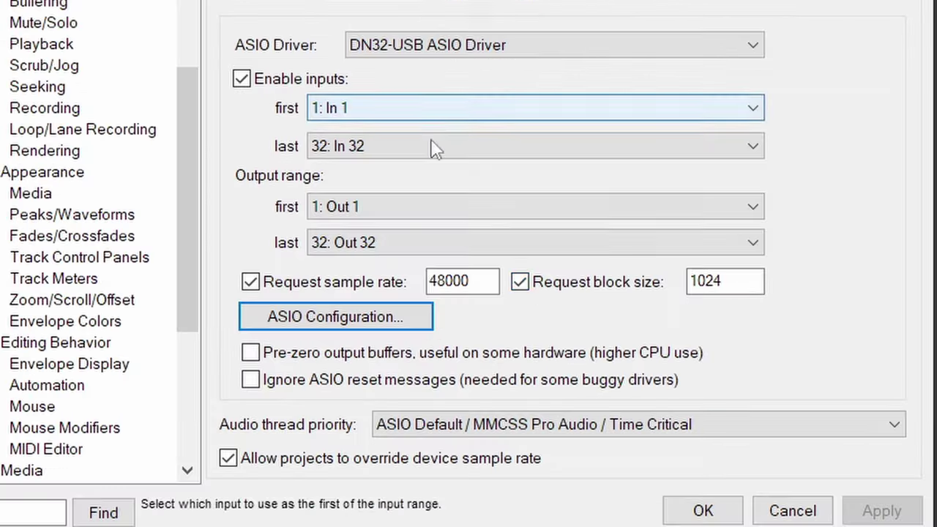
pyautogui.click(533, 282)
# - Set the DN32-USB driver's preferred ASIO buffer size to 64 samples and apply the device settings
pyautogui.click(398, 318)
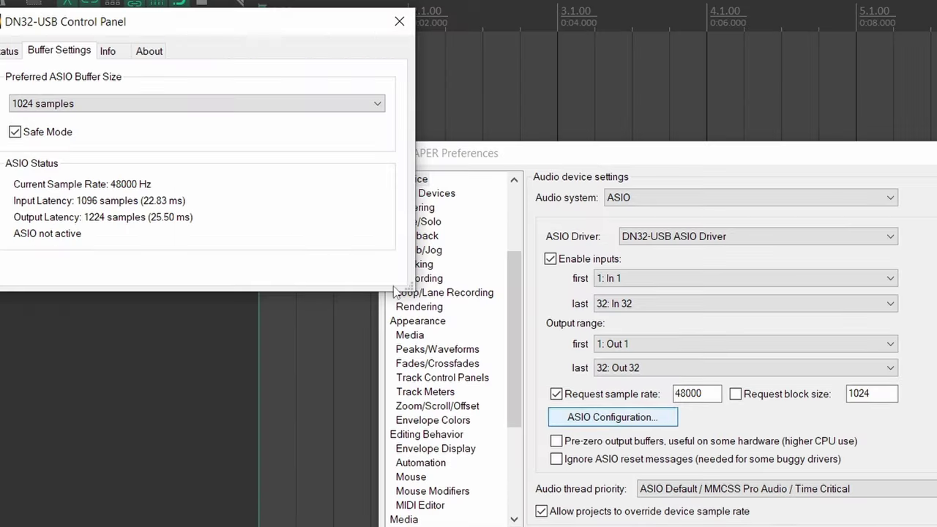
pyautogui.click(95, 103)
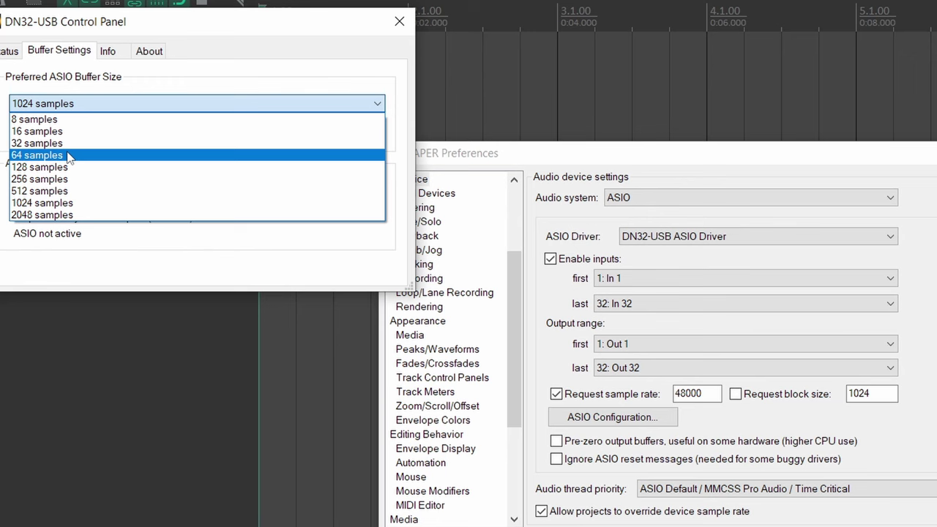
pyautogui.click(70, 156)
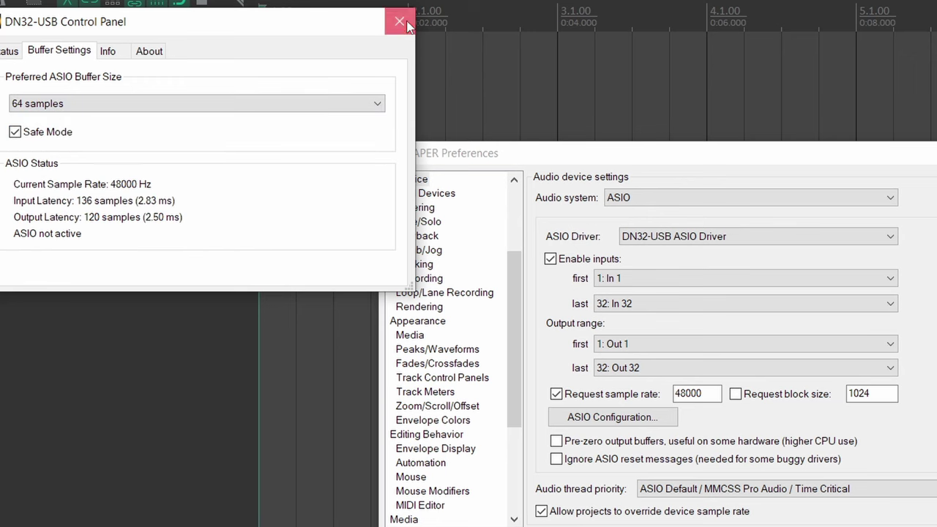
pyautogui.click(400, 22)
pyautogui.click(853, 526)
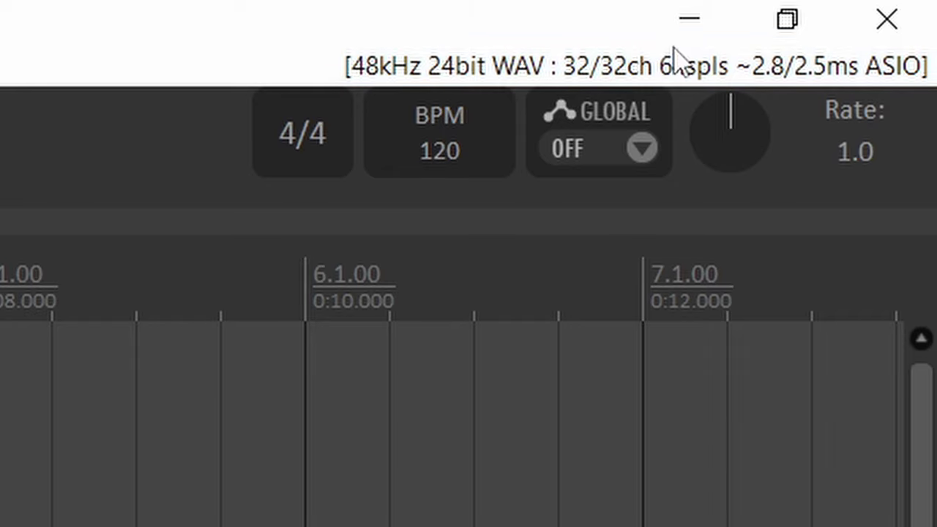
pyautogui.click(677, 62)
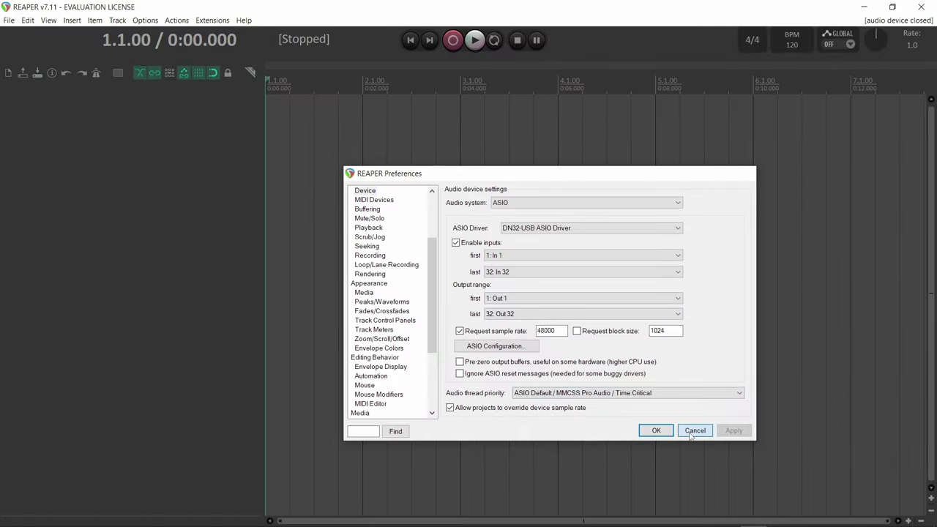
pyautogui.click(692, 432)
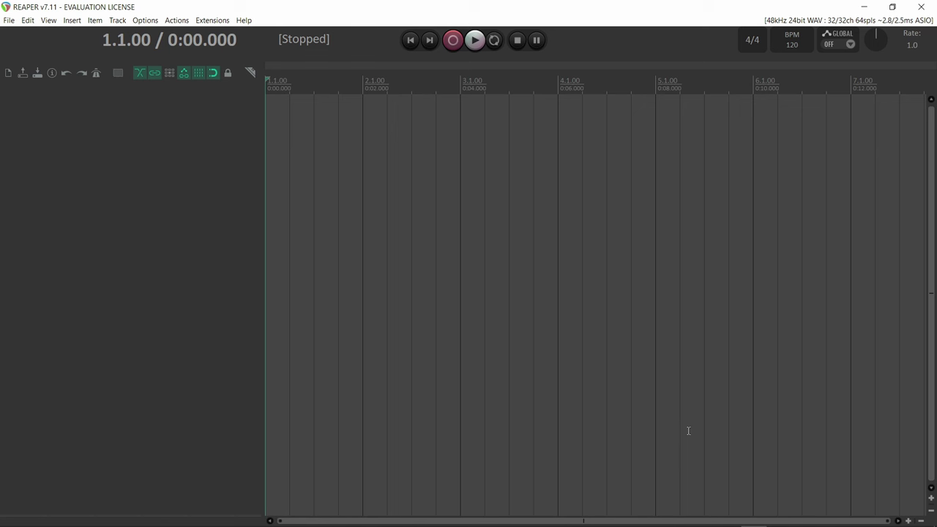
# - Add a new track to the project and open the SWS Cue Buss generator for it
pyautogui.doubleClick(155, 123)
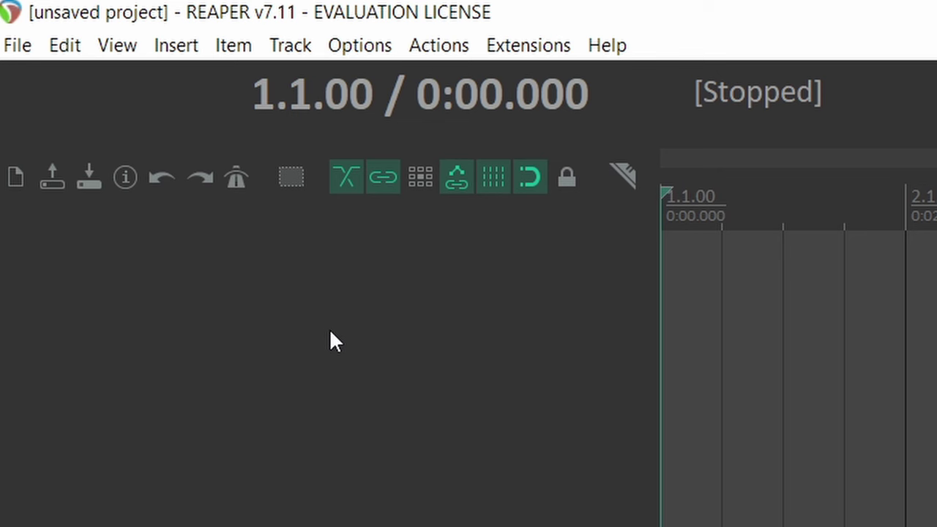
pyautogui.doubleClick(330, 342)
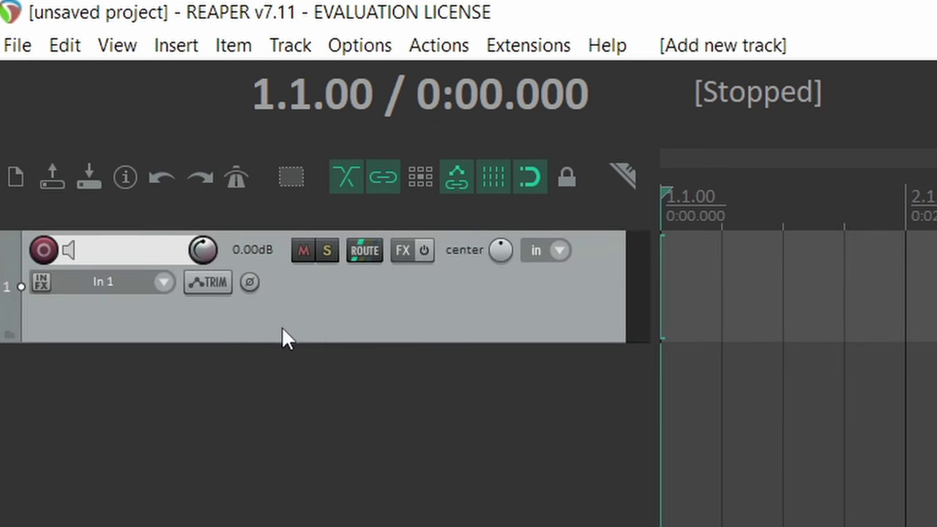
pyautogui.click(524, 46)
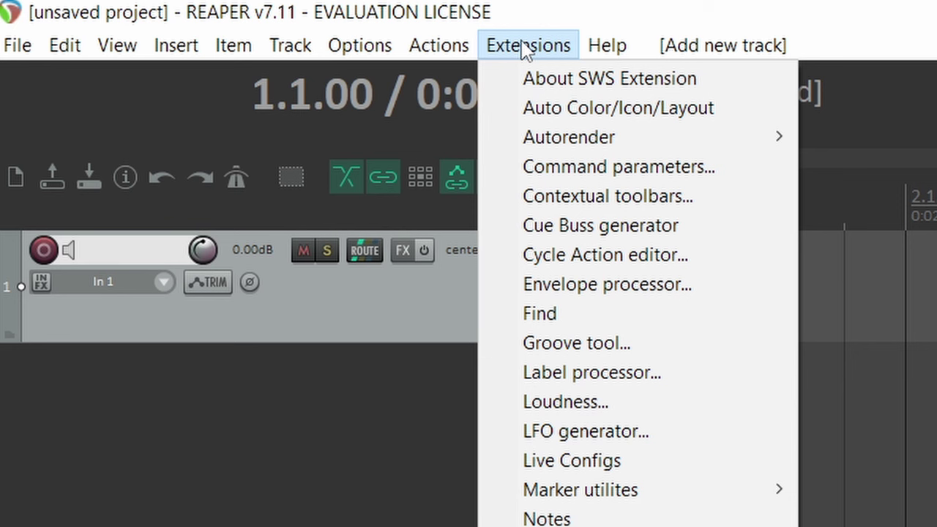
pyautogui.click(620, 234)
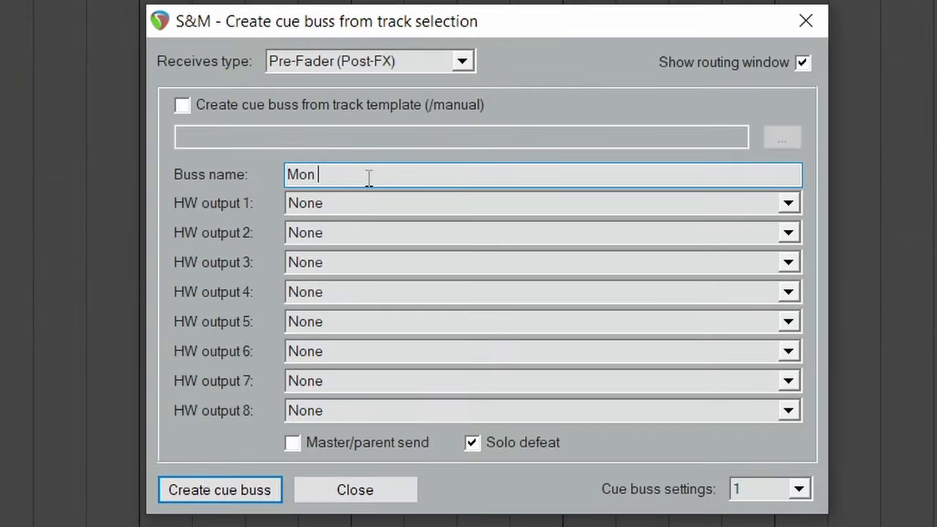
# - Create a cue buss named Mon 1 with the Pre-Fader (Post-FX) receives type and close the open dialogs
pyautogui.write('1')
pyautogui.click(396, 62)
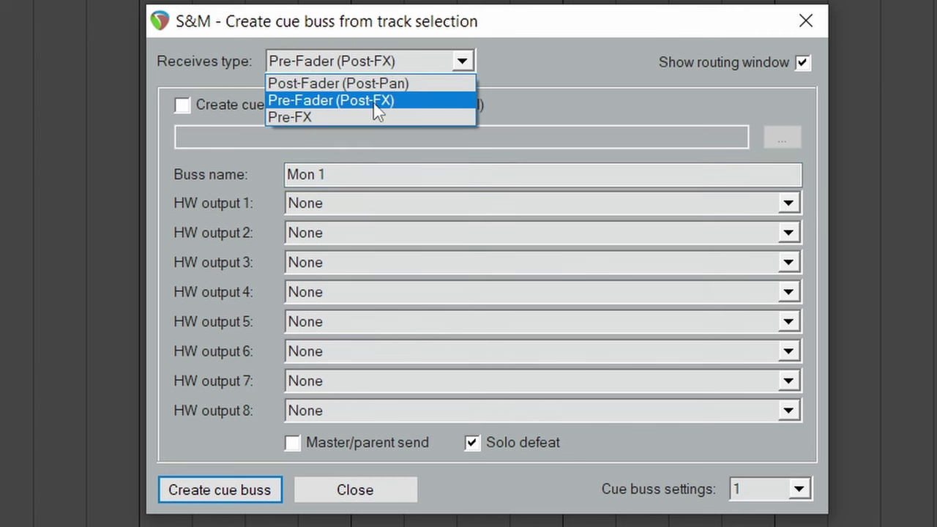
pyautogui.click(375, 102)
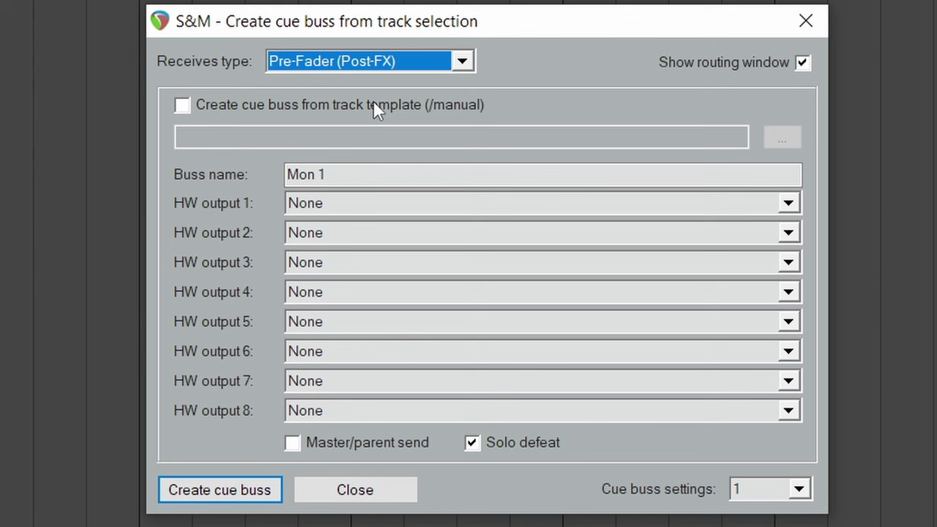
pyautogui.click(183, 491)
pyautogui.click(666, 148)
pyautogui.click(865, 174)
# - Set track 1's mono input to Mic | Line 1/2 1 and arm the track for recording
pyautogui.click(43, 114)
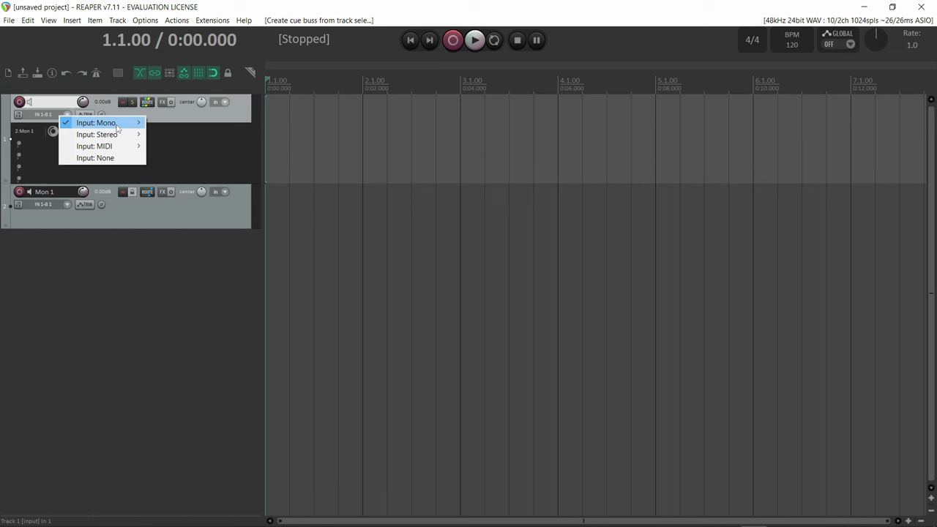
pyautogui.moveTo(117, 123)
pyautogui.click(196, 217)
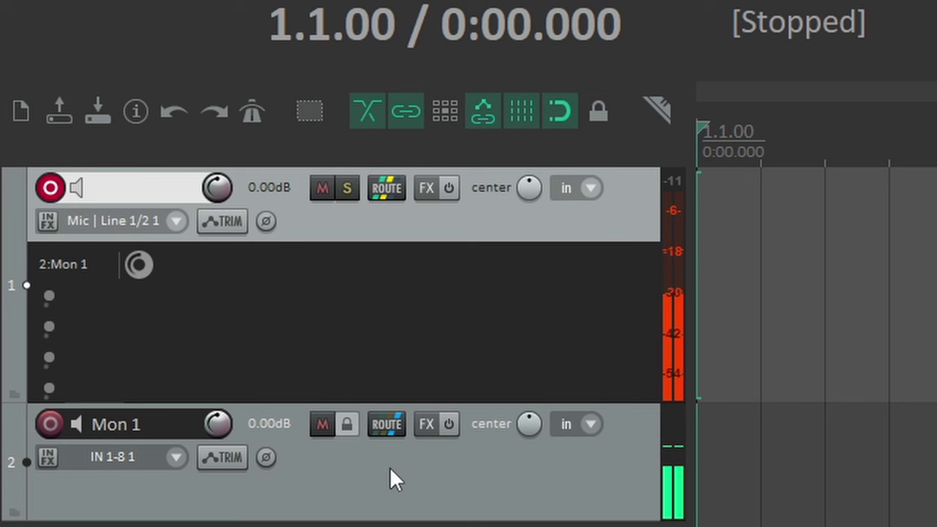
# - Replace track 1's send to Mon 1 with a new send set to Pre-Fader (Post-FX)
pyautogui.click(94, 267)
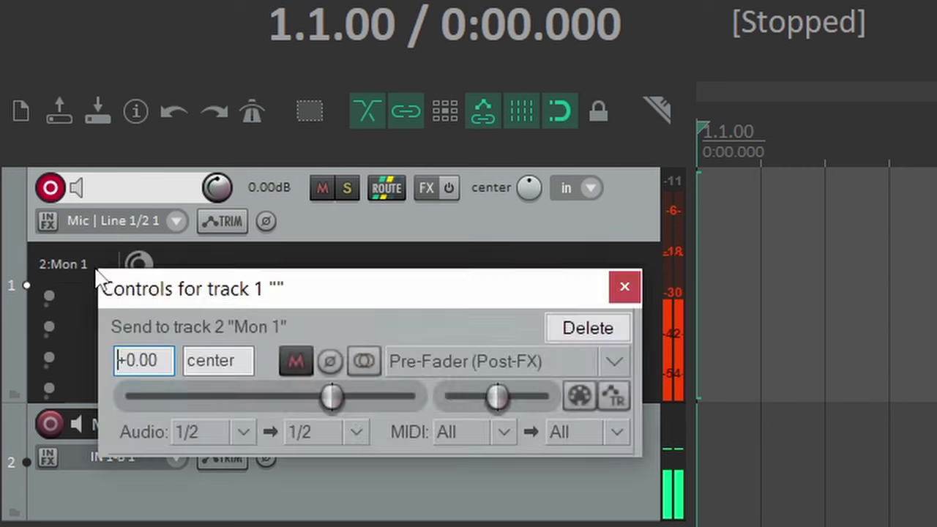
pyautogui.click(98, 265)
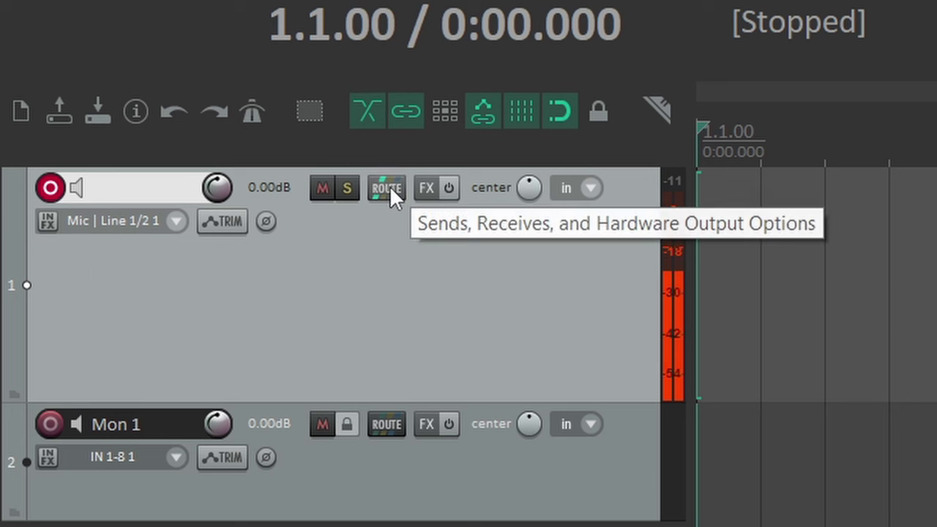
pyautogui.moveTo(389, 191); pyautogui.dragTo(421, 461)
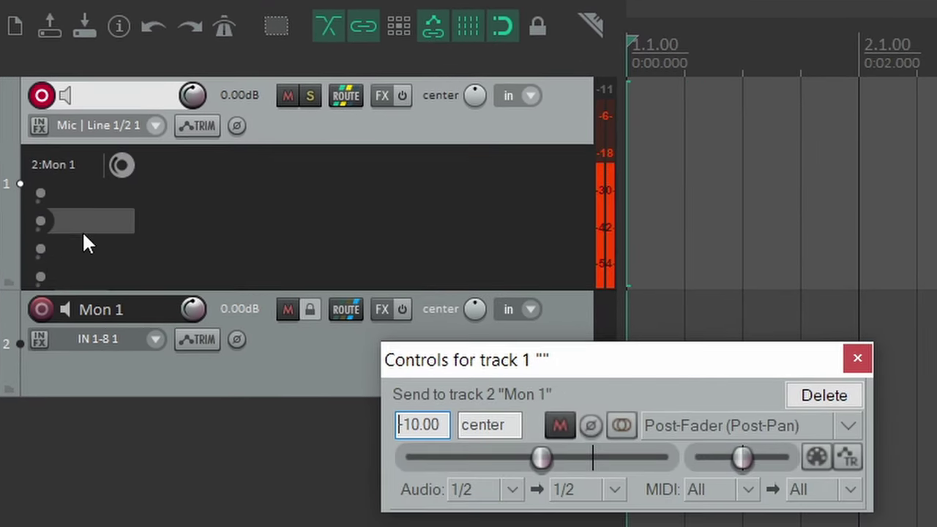
pyautogui.click(726, 423)
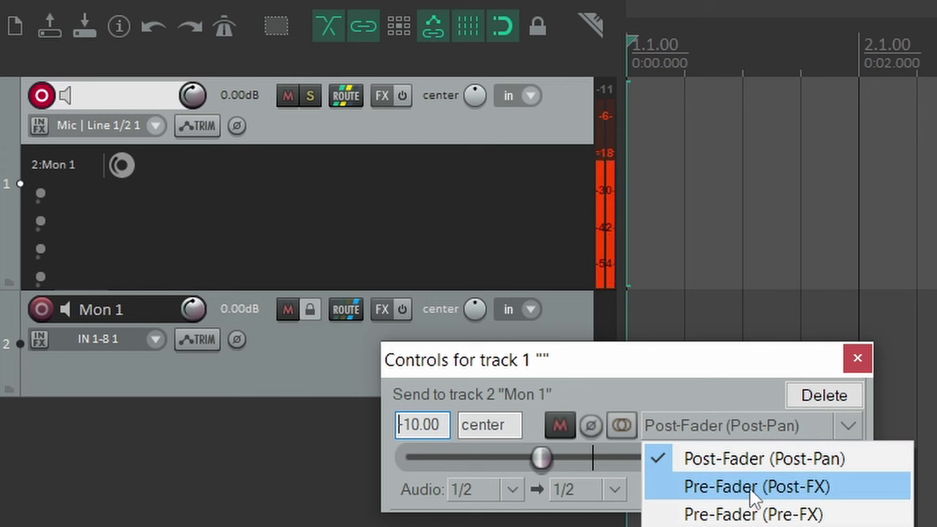
pyautogui.click(753, 487)
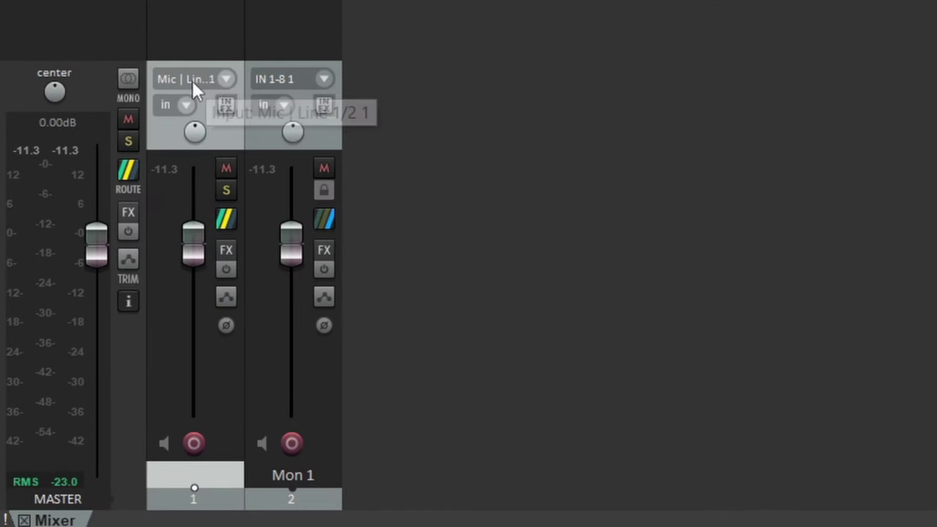
# - Check the stereo input choices for track 1 in the mixer and arm the track for recording
pyautogui.click(189, 82)
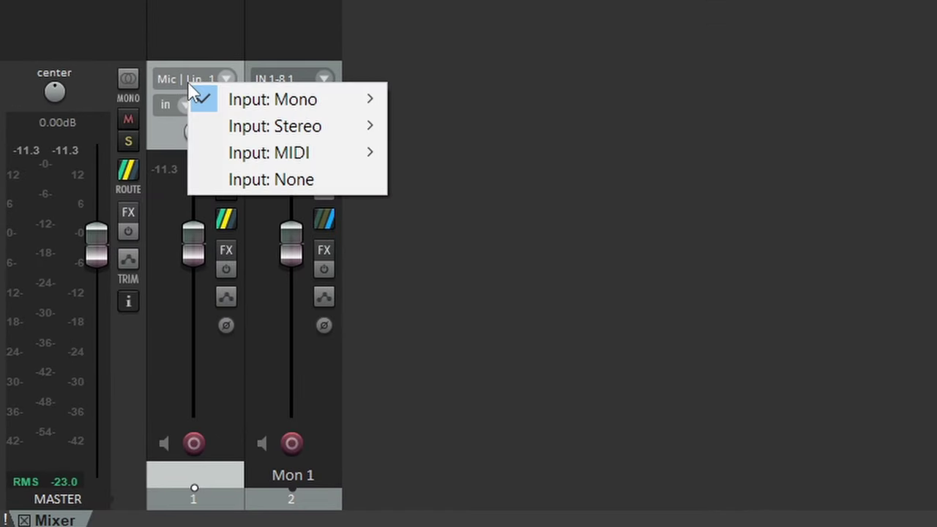
pyautogui.moveTo(327, 109)
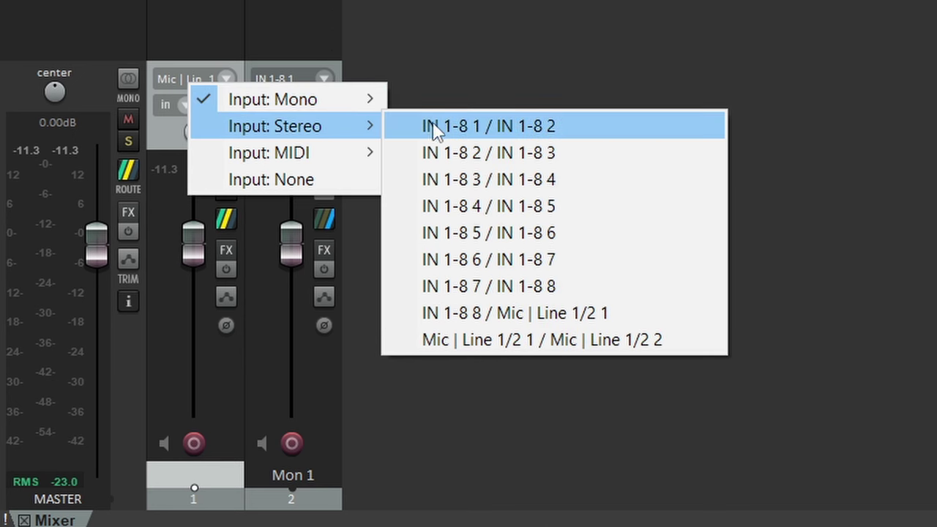
pyautogui.press('Escape')
pyautogui.press('Escape')
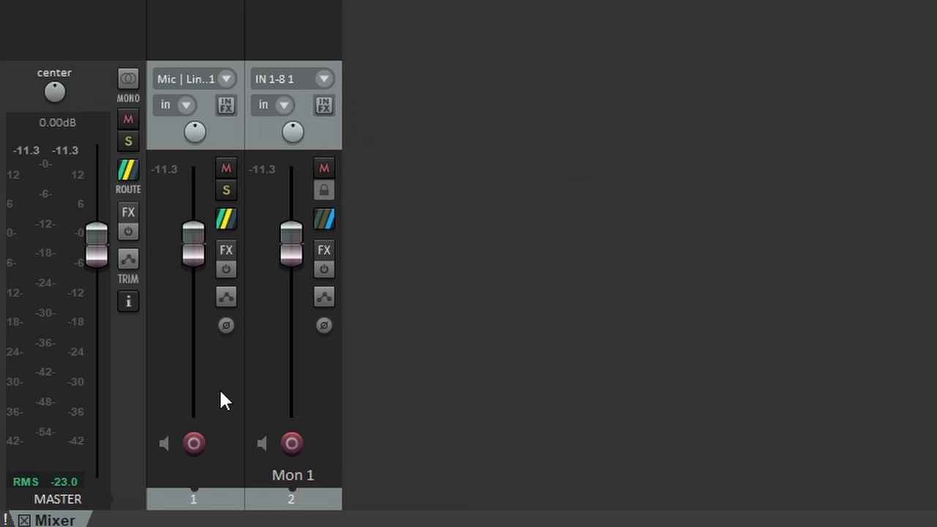
pyautogui.click(194, 443)
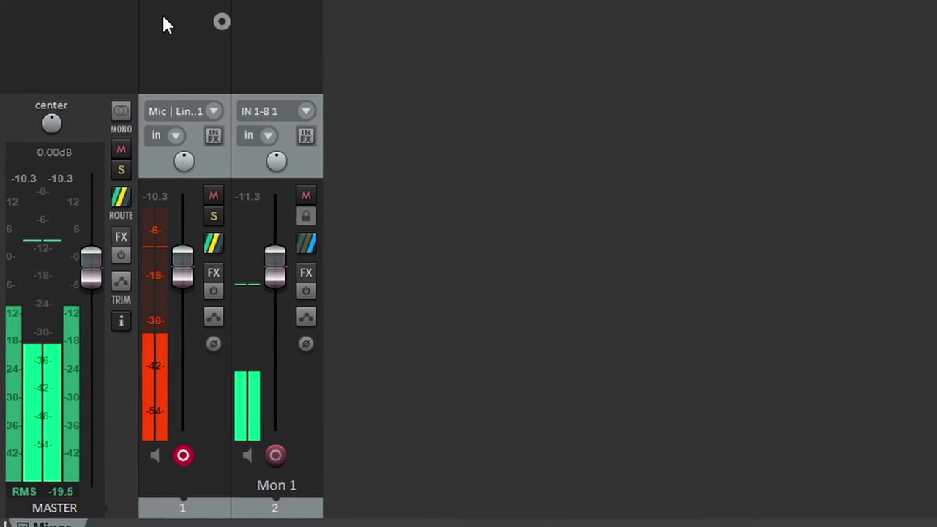
# - Open the controls of track 1's send to Mon 1 and toggle its mono, phase invert and mute options
pyautogui.click(162, 37)
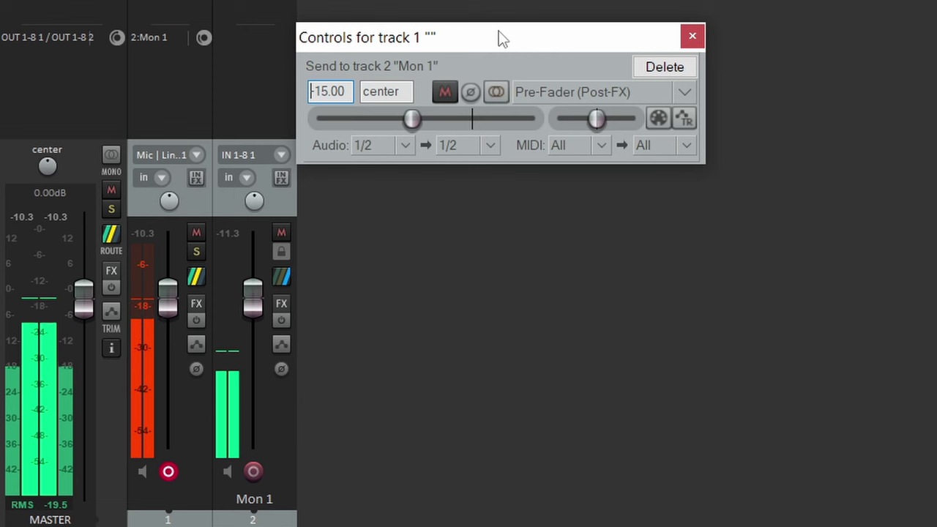
pyautogui.moveTo(502, 39); pyautogui.dragTo(483, 12)
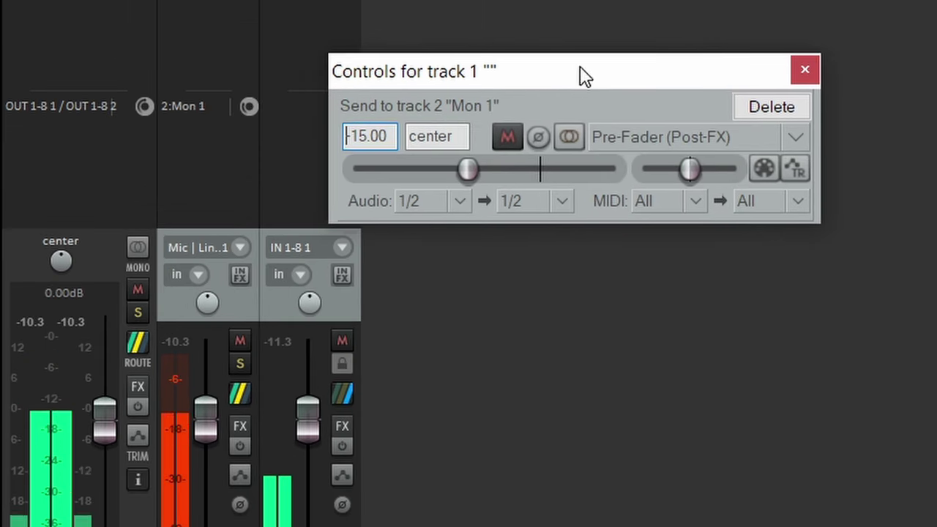
pyautogui.moveTo(584, 76); pyautogui.dragTo(624, 77)
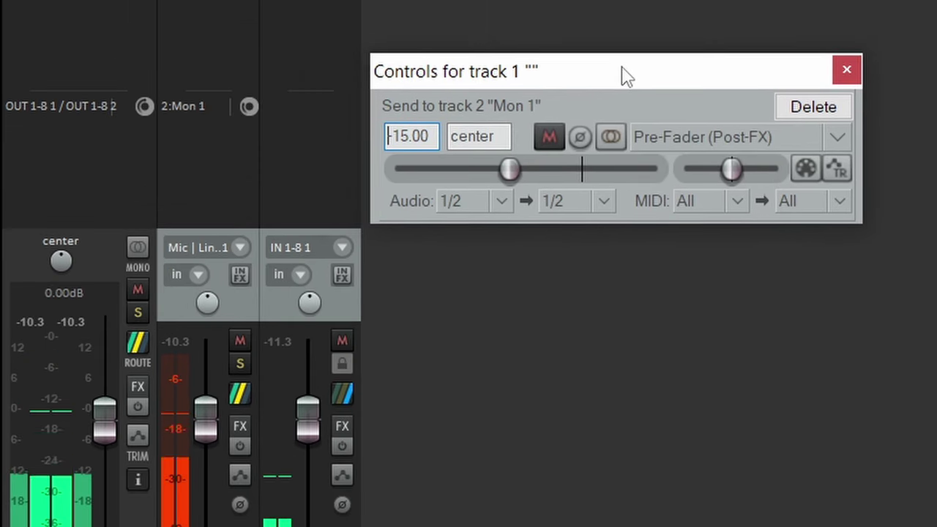
pyautogui.click(611, 137)
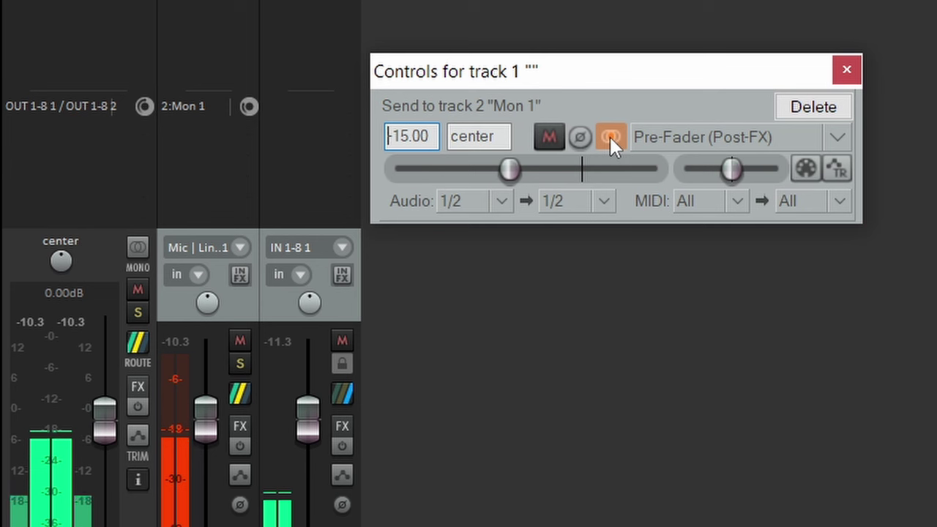
pyautogui.click(582, 138)
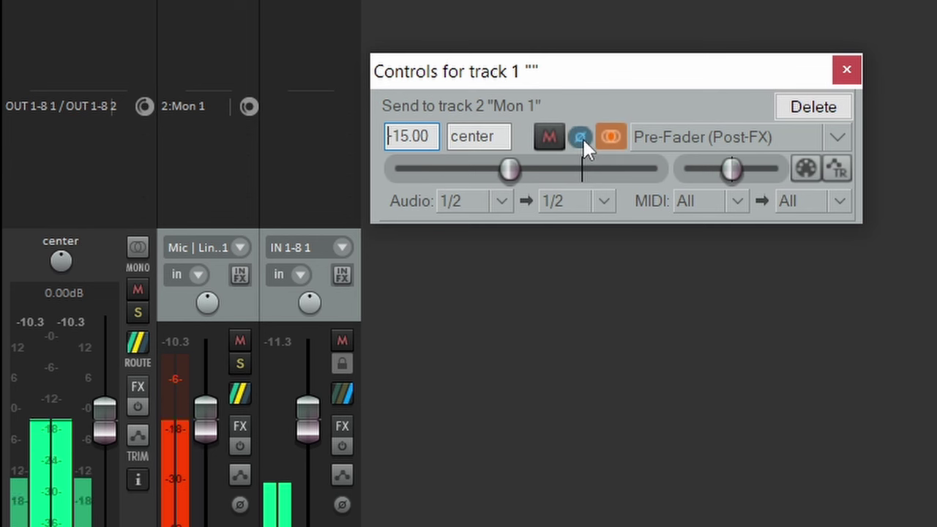
pyautogui.click(552, 137)
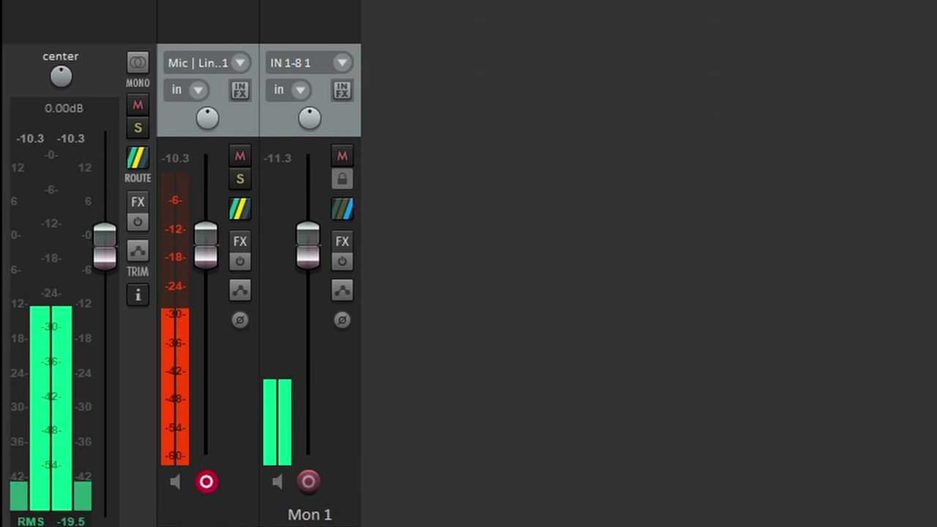
# - Set the Mon 1 track's input to None and duplicate the track
pyautogui.click(336, 63)
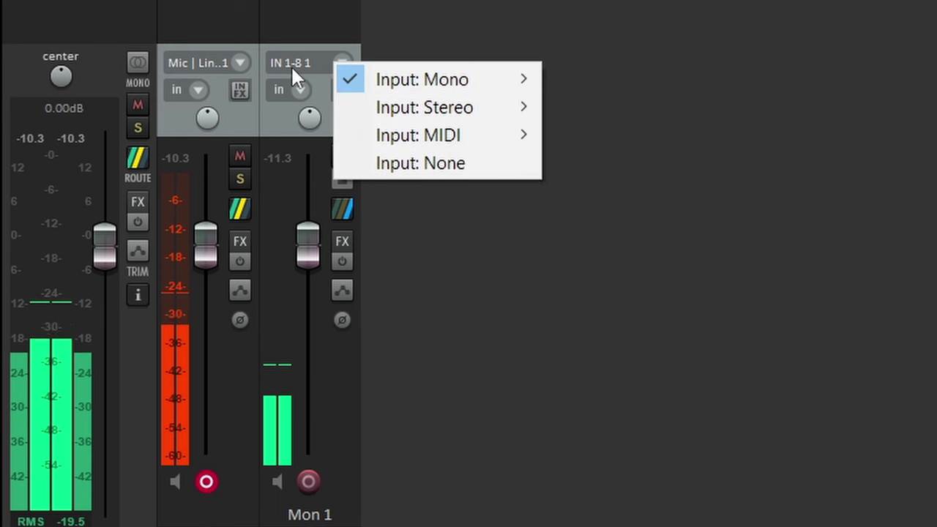
pyautogui.click(299, 63)
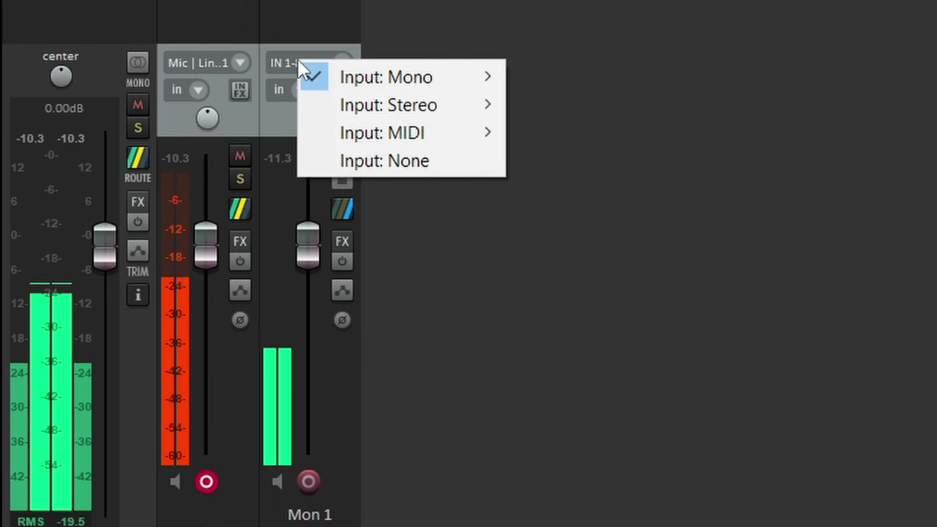
pyautogui.click(388, 161)
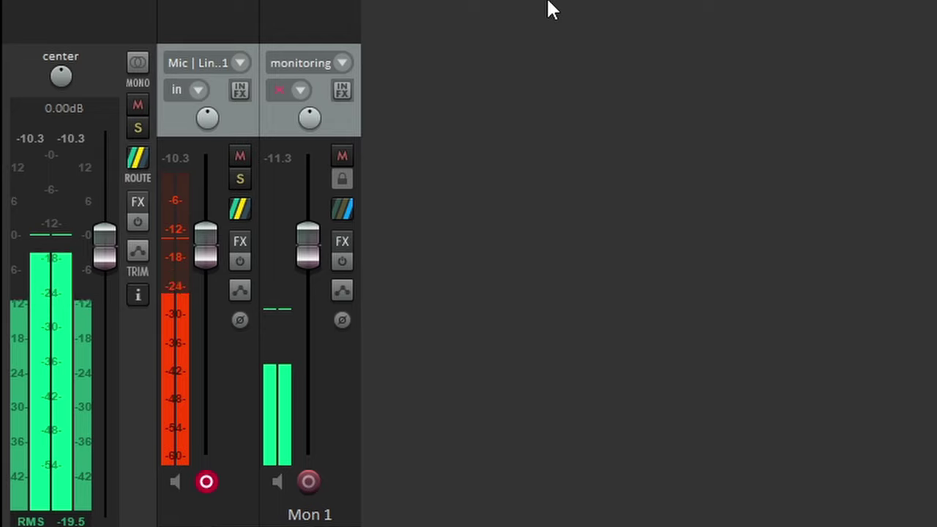
pyautogui.rightClick(346, 123)
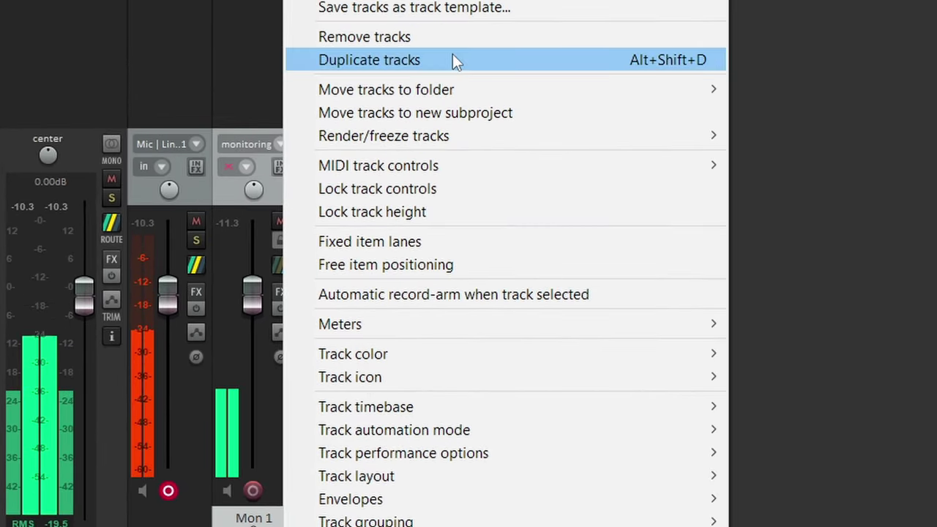
pyautogui.click(503, 14)
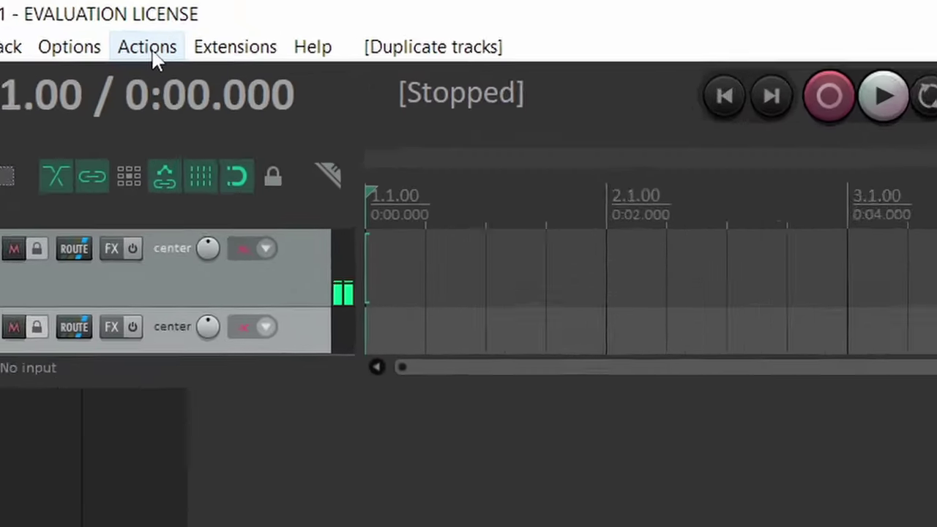
# - Find the Track: Duplicate tracks action in the action list and assign Alt+Shift+D as its shortcut
pyautogui.click(182, 19)
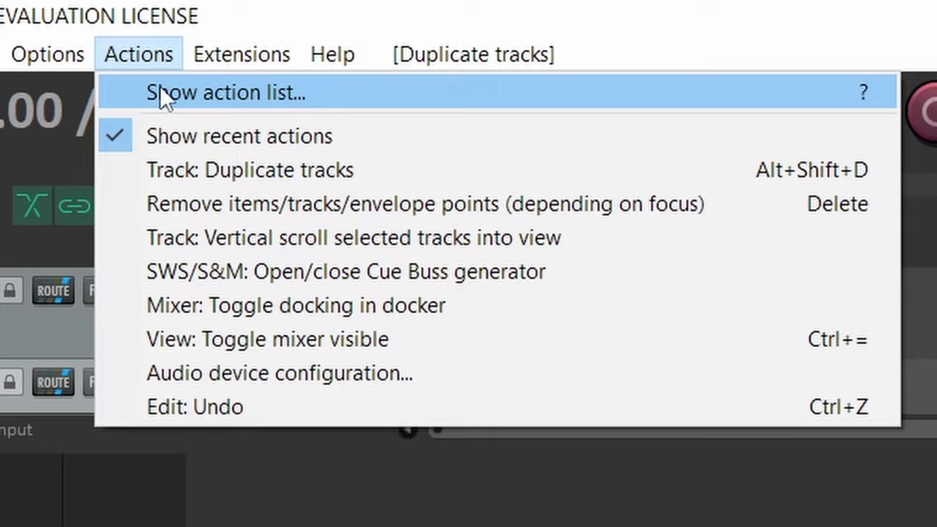
pyautogui.click(158, 93)
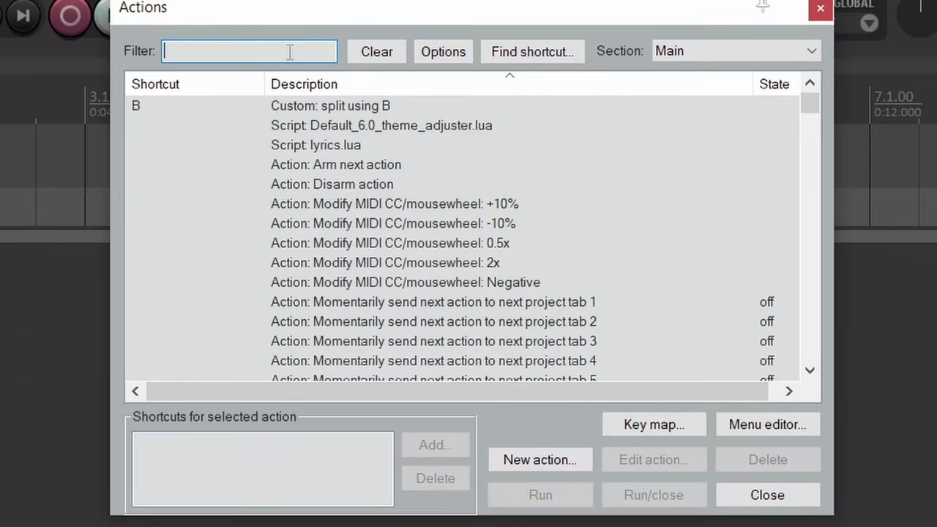
pyautogui.write('du')
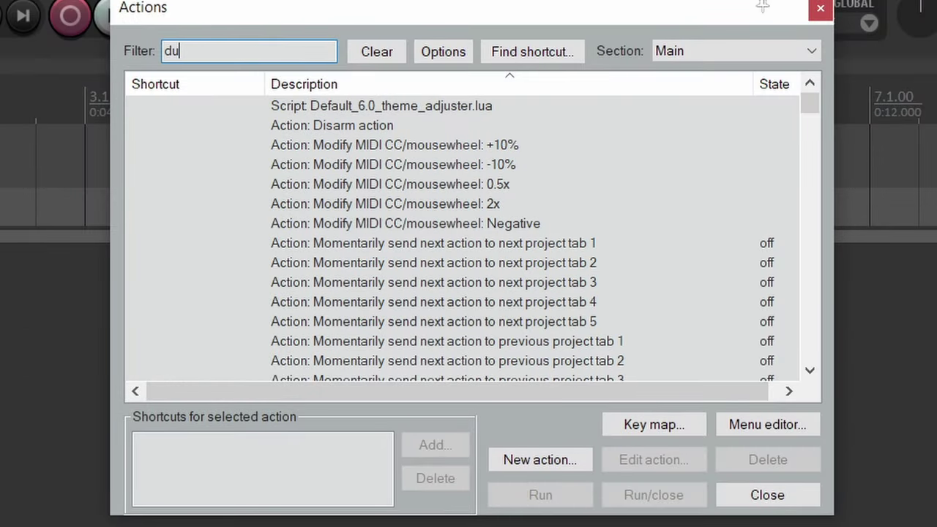
pyautogui.write('plicate tracks')
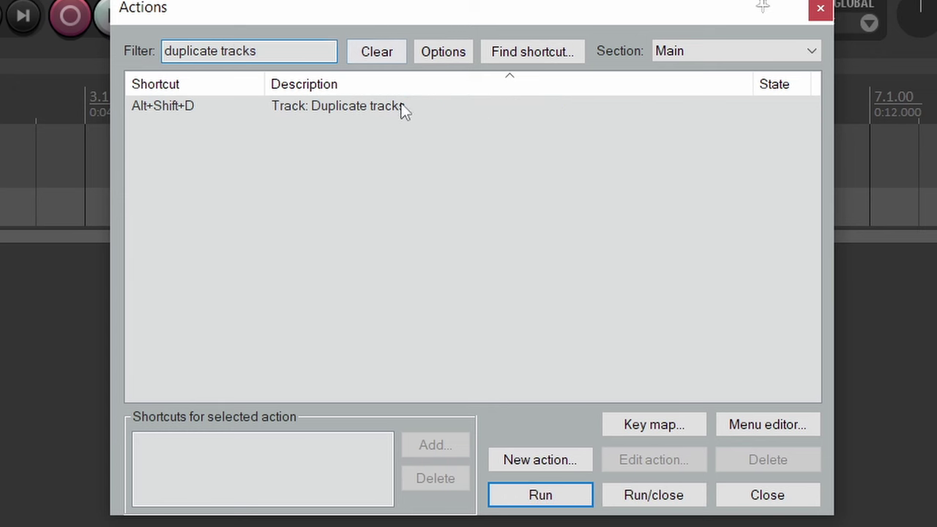
pyautogui.click(405, 110)
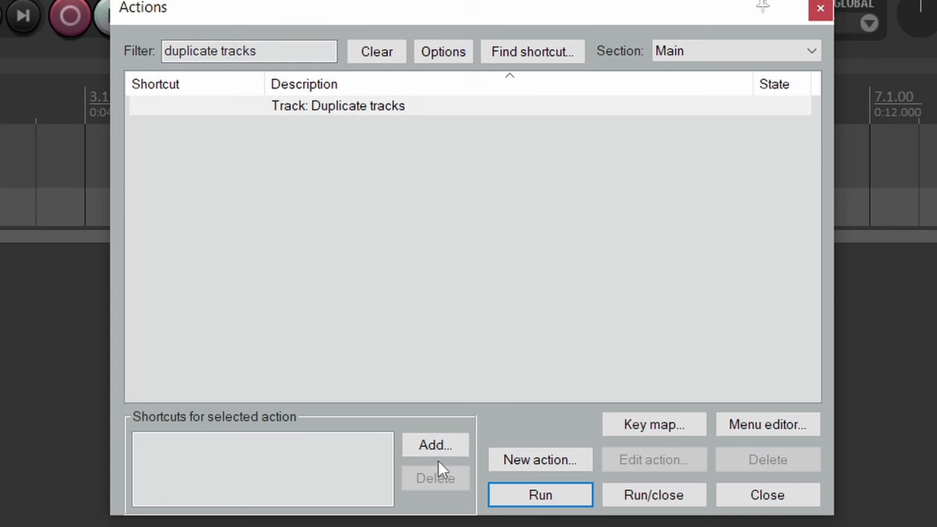
pyautogui.click(438, 447)
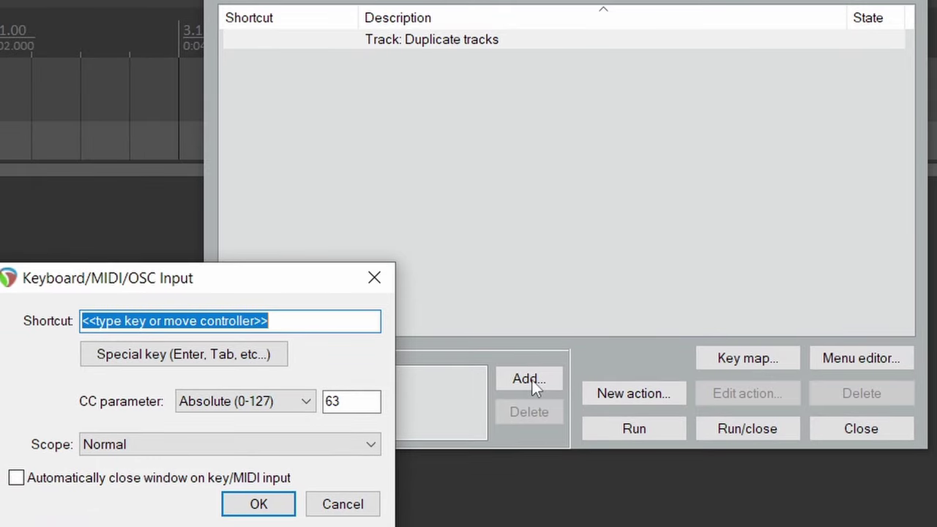
pyautogui.hotkey('alt', 'shift', 'd')
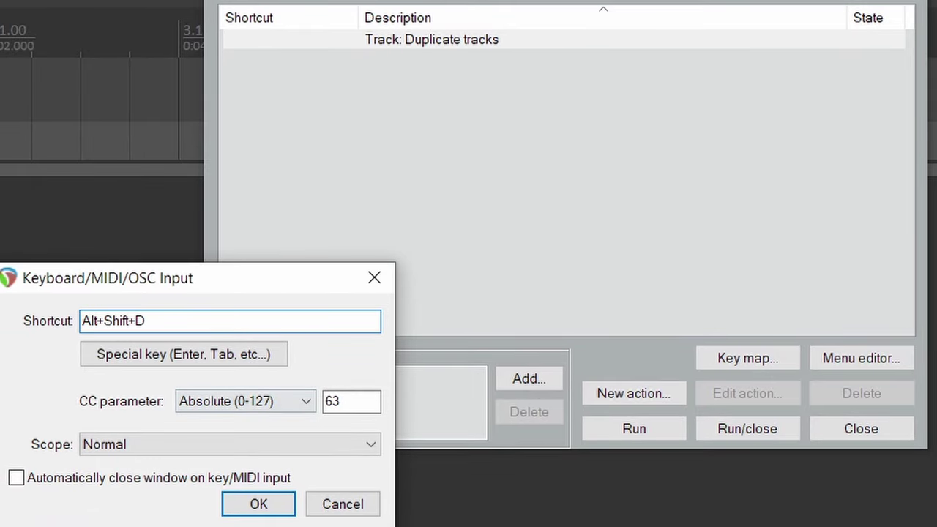
pyautogui.click(257, 511)
pyautogui.click(831, 432)
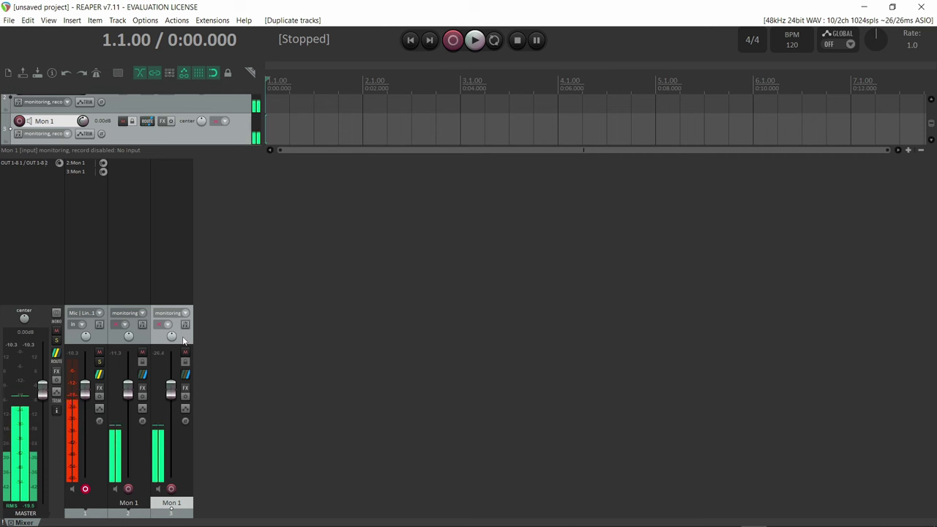
# - Duplicate the Mon 1 monitor track repeatedly until the project holds 17 tracks
pyautogui.hotkey('ctrl', 'shift', 'd')
pyautogui.hotkey('ctrl', 'shift', 'd')
pyautogui.hotkey('ctrl', 'shift', 'd')
pyautogui.hotkey('ctrl', 'shift', 'd')
pyautogui.hotkey('ctrl', 'shift', 'd')
pyautogui.hotkey('ctrl', 'shift', 'd')
pyautogui.hotkey('ctrl', 'shift', 'd')
pyautogui.hotkey('ctrl', 'shift', 'd')
pyautogui.hotkey('ctrl', 'shift', 'd')
pyautogui.hotkey('ctrl', 'shift', 'd')
pyautogui.hotkey('ctrl', 'shift', 'd')
pyautogui.hotkey('ctrl', 'shift', 'd')
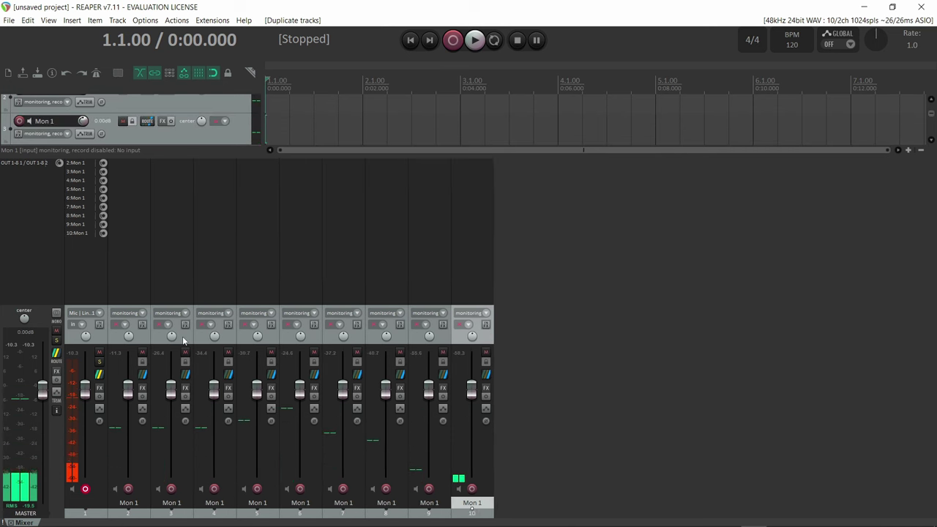
pyautogui.hotkey('ctrl', 'shift', 'd')
pyautogui.hotkey('ctrl', 'shift', 'd')
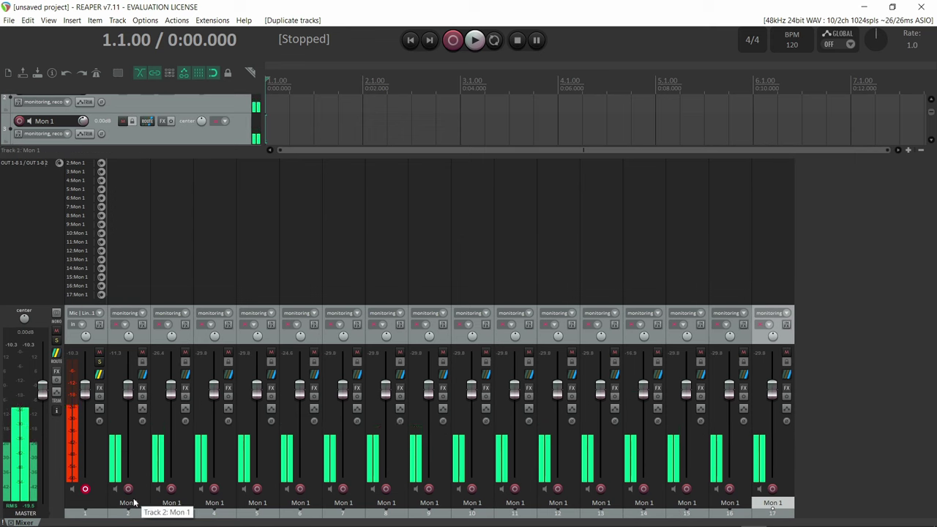
# - Rename the duplicated monitor tracks 3 to 17 in sequence as Mon 2 to Mon 16
pyautogui.click(136, 504)
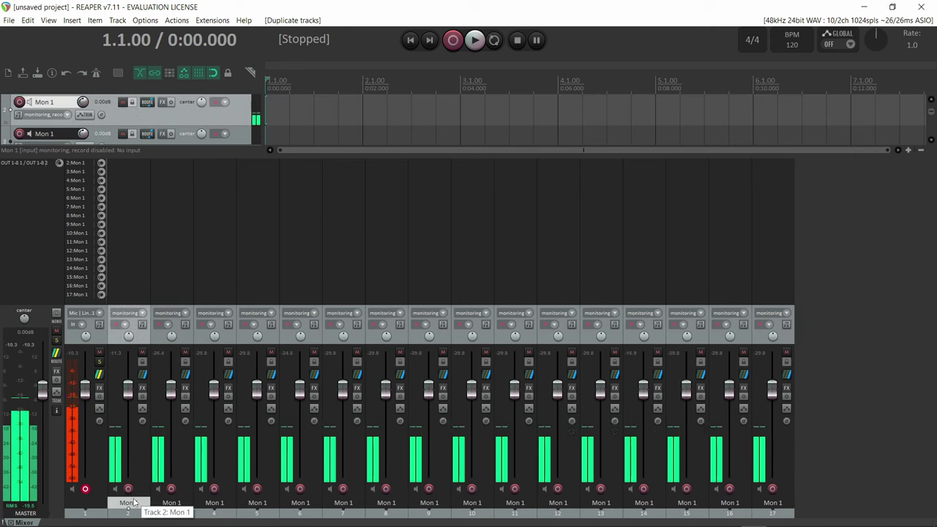
pyautogui.doubleClick(172, 503)
pyautogui.write('Mon 2')
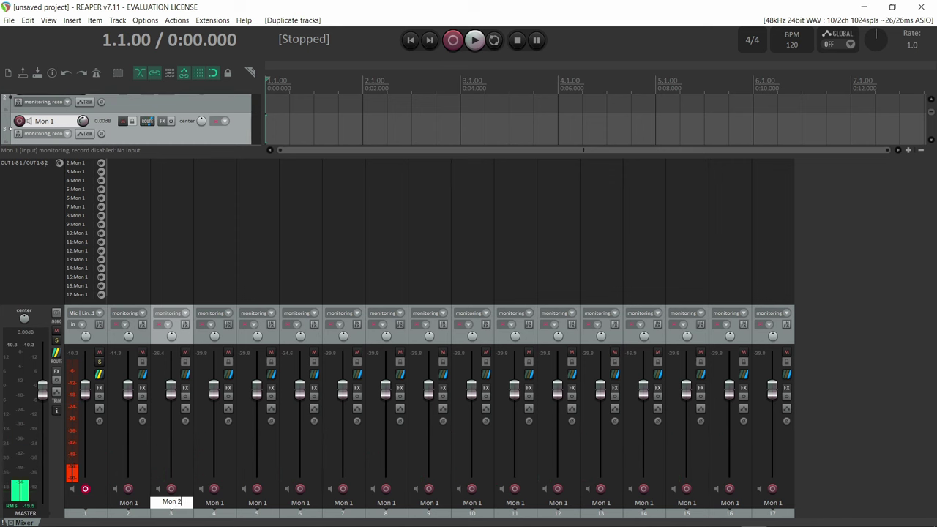
pyautogui.press('Tab')
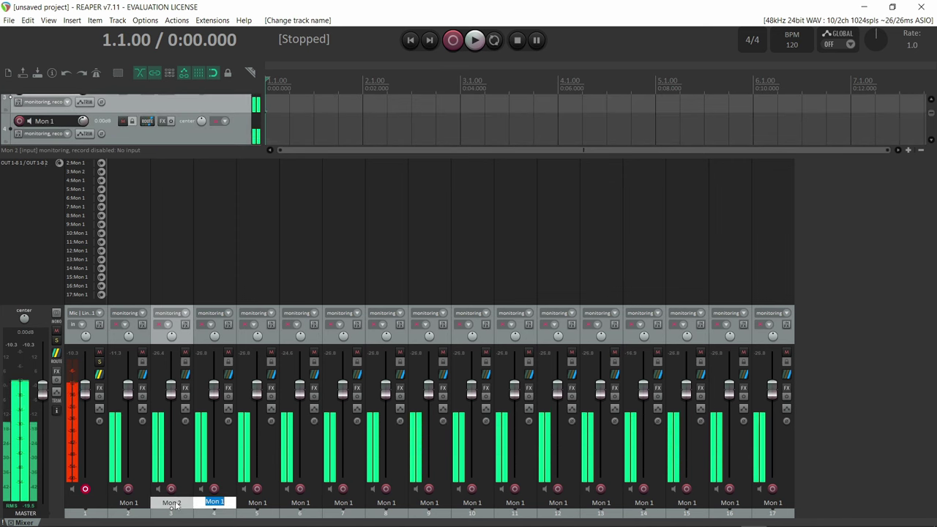
pyautogui.write('Mon 3')
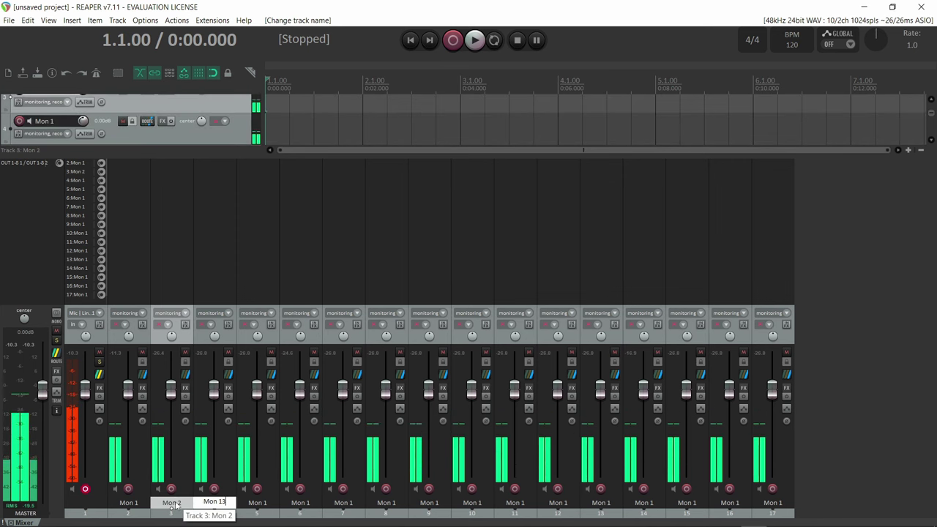
pyautogui.press('Tab')
pyautogui.write('Mon 4')
pyautogui.press('Tab')
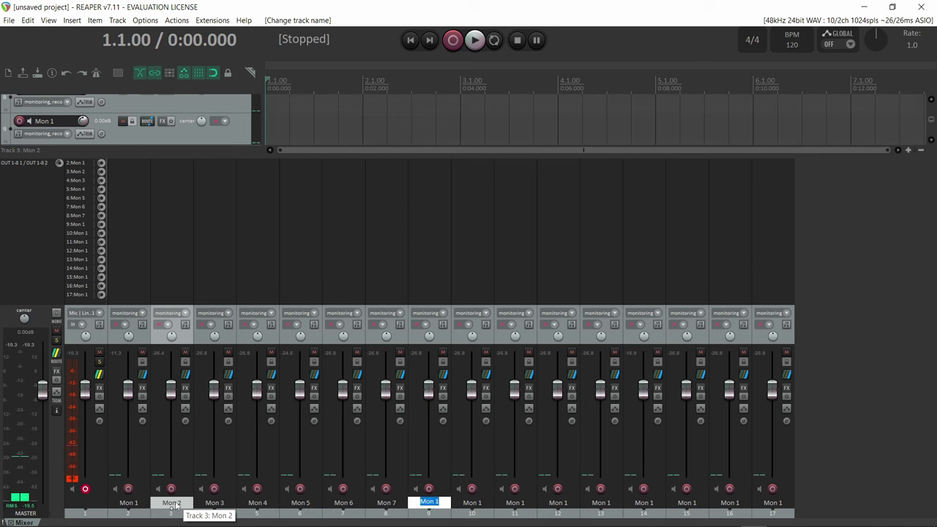
pyautogui.write('Mon 9')
pyautogui.press('Tab')
pyautogui.write('Mon 10')
pyautogui.press('Tab')
pyautogui.write('Mon 11')
pyautogui.press('Tab')
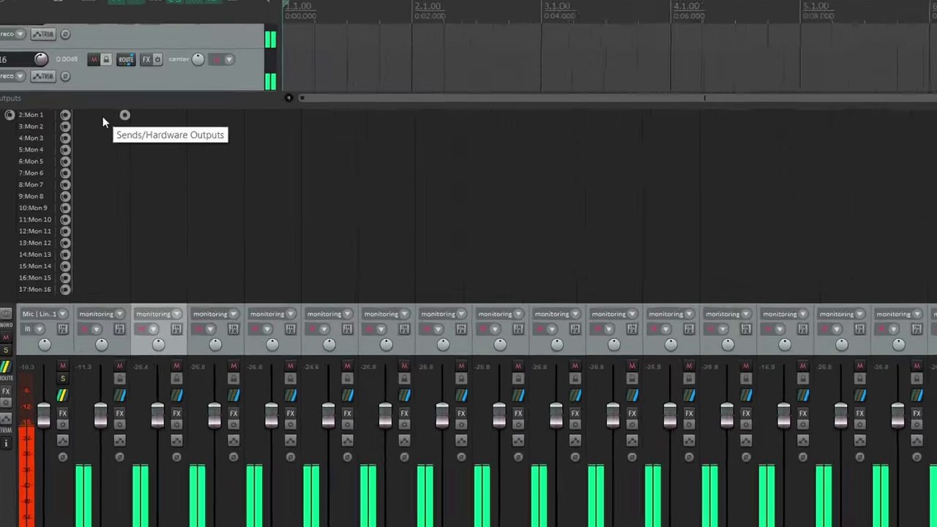
# - Add the mono hardware output Out 1 to the Mon 1 track and close its routing window
pyautogui.click(175, 291)
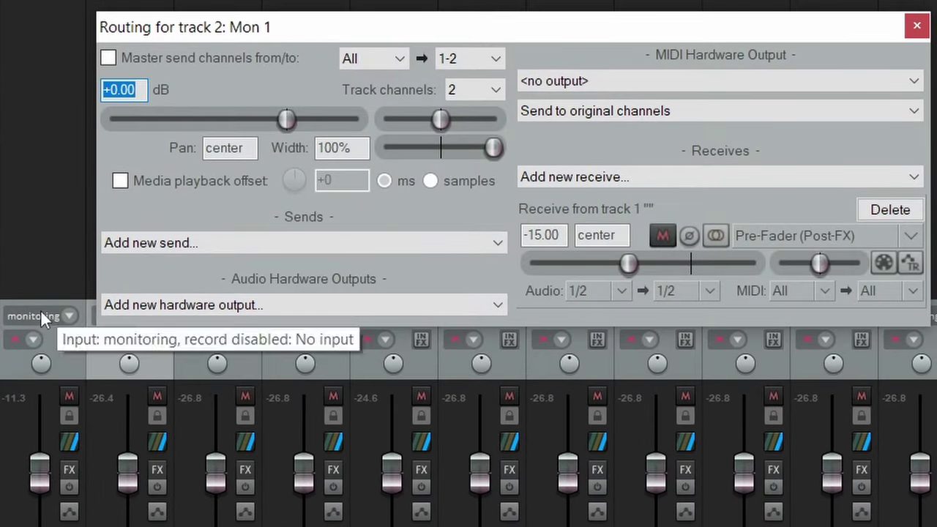
pyautogui.click(247, 305)
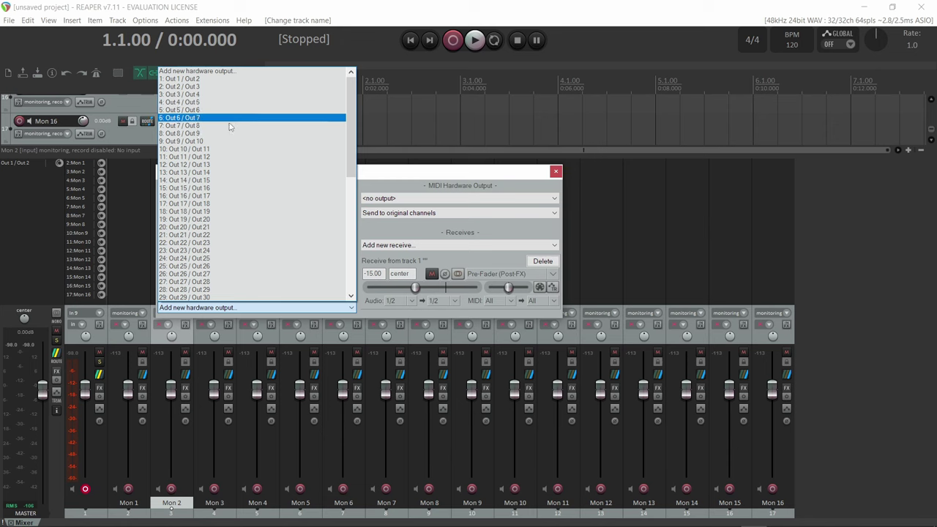
pyautogui.scroll(-10, 223, 158)
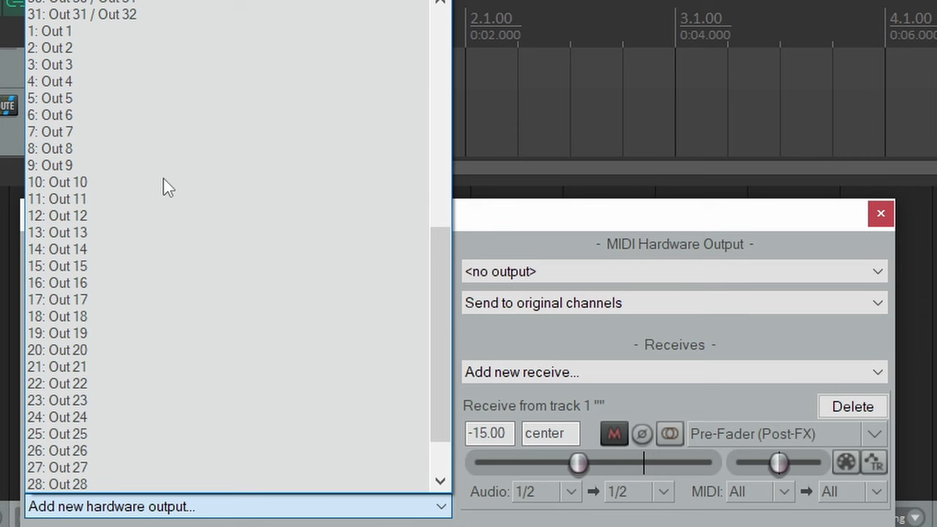
pyautogui.click(50, 31)
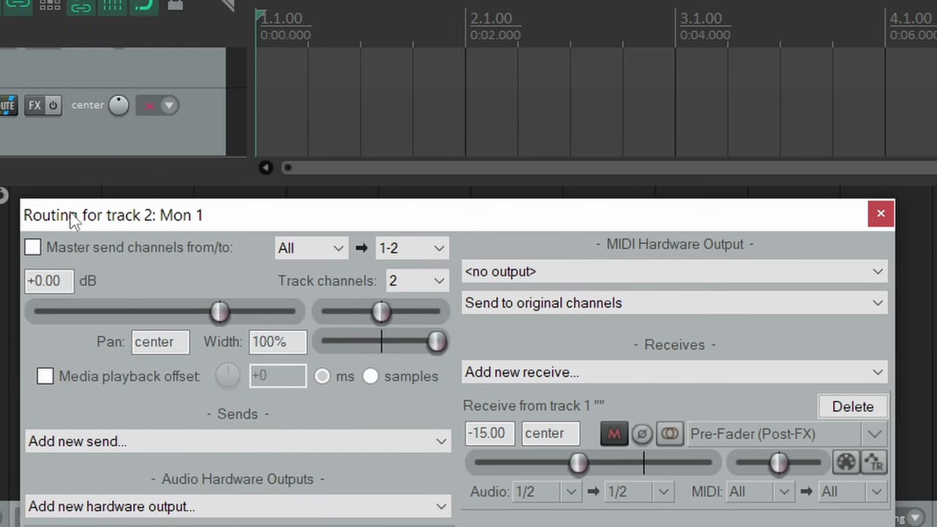
pyautogui.click(881, 213)
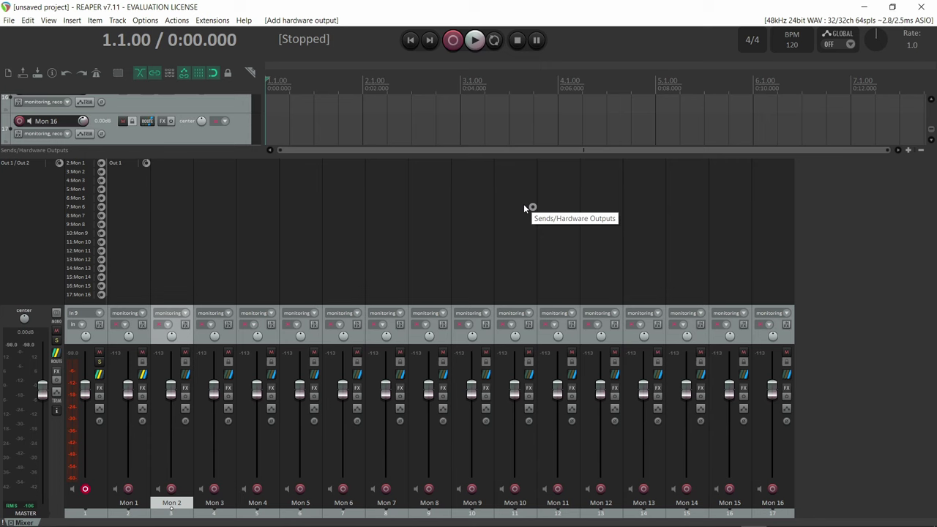
# - Use the routing matrix to assign Mon 2 to Mon 16 to the matching mono hardware outputs Out 2 to Out 16
pyautogui.hotkey('alt', 'r')
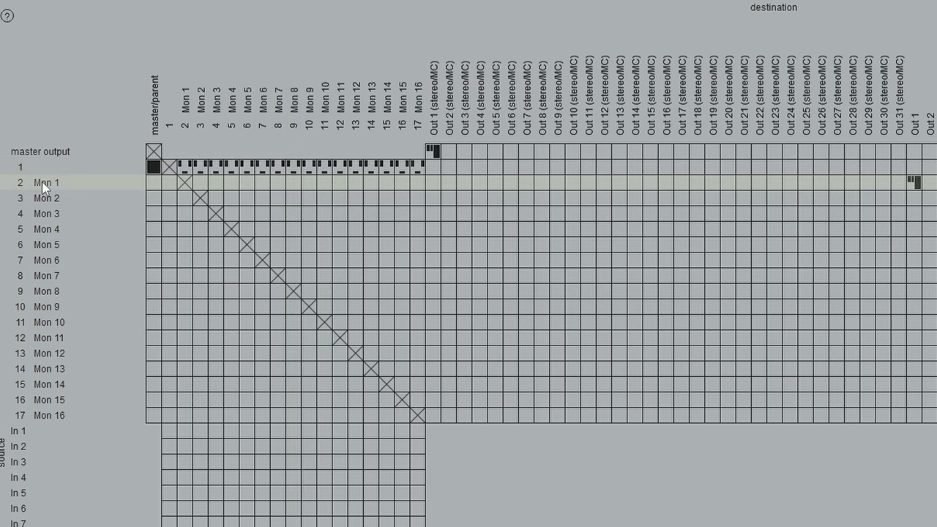
pyautogui.hotkey('alt', 'r')
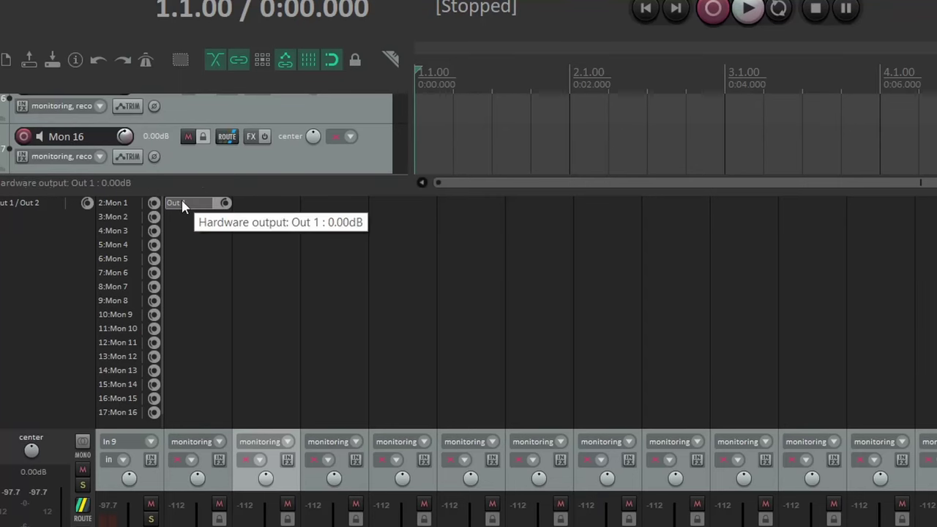
pyautogui.hotkey('alt', 'r')
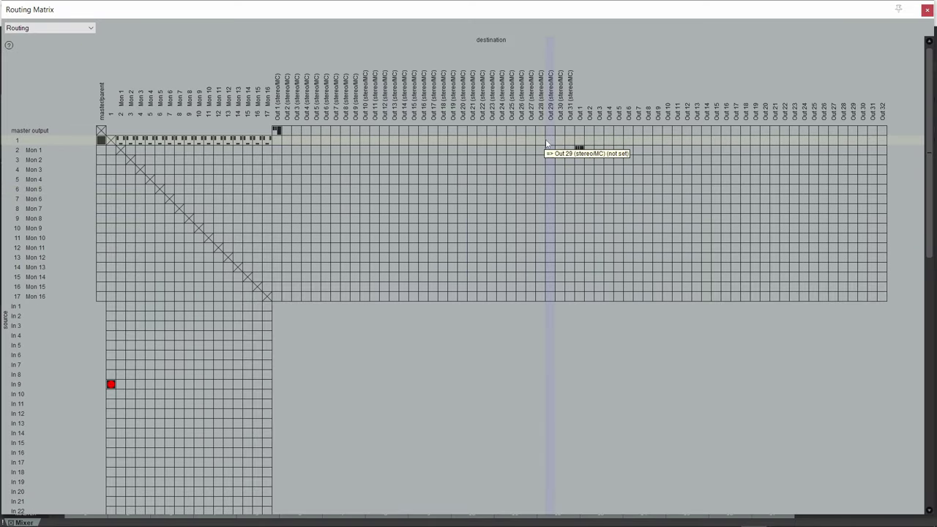
pyautogui.click(601, 170)
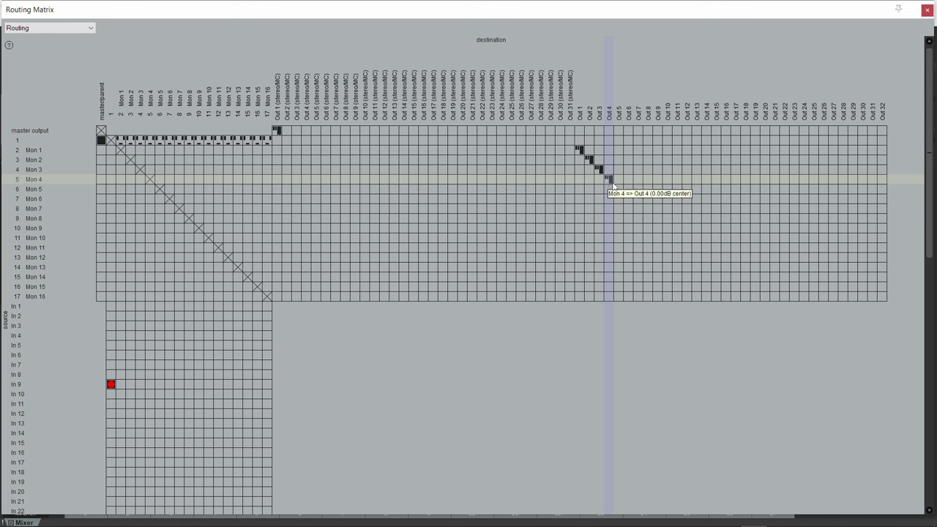
pyautogui.click(619, 189)
pyautogui.click(628, 189)
pyautogui.click(637, 208)
pyautogui.click(647, 218)
pyautogui.click(658, 228)
pyautogui.click(667, 237)
pyautogui.click(676, 247)
pyautogui.click(686, 257)
pyautogui.click(696, 266)
pyautogui.click(705, 277)
pyautogui.click(716, 286)
pyautogui.click(726, 296)
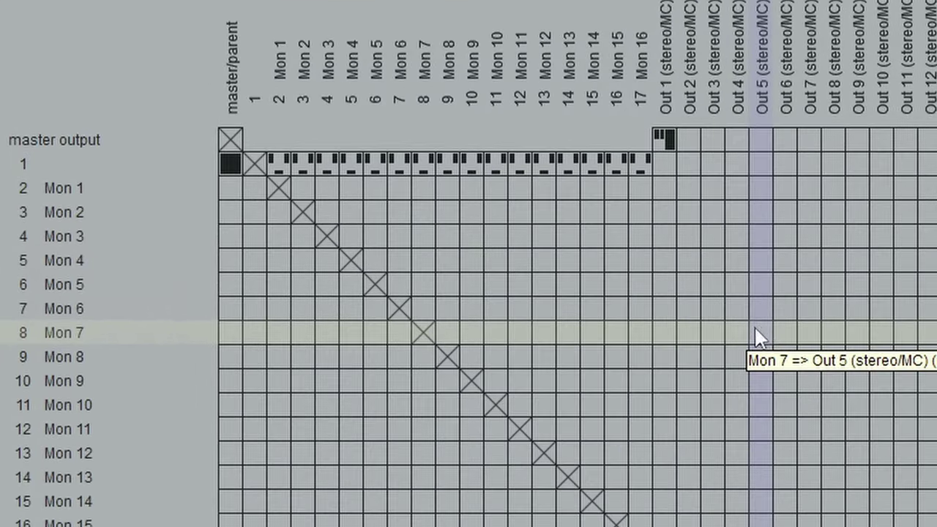
# - Try routing Mon 7 to the stereo outputs starting at Out 5 and Out 6, and remove both assignments
pyautogui.click(761, 335)
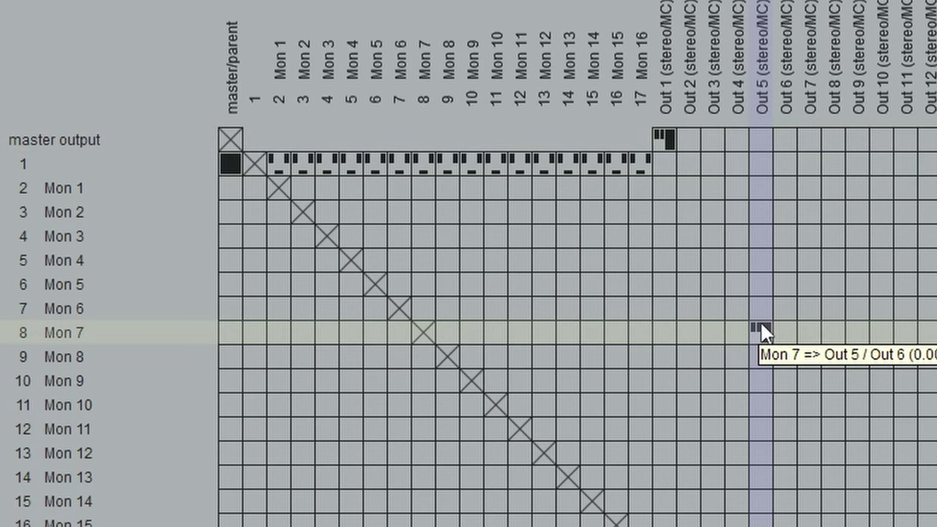
pyautogui.click(784, 335)
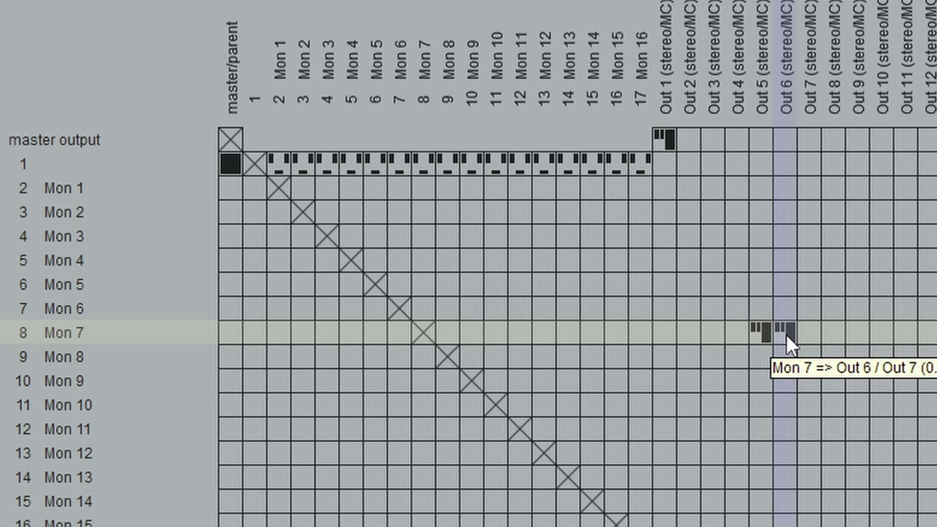
pyautogui.click(770, 337)
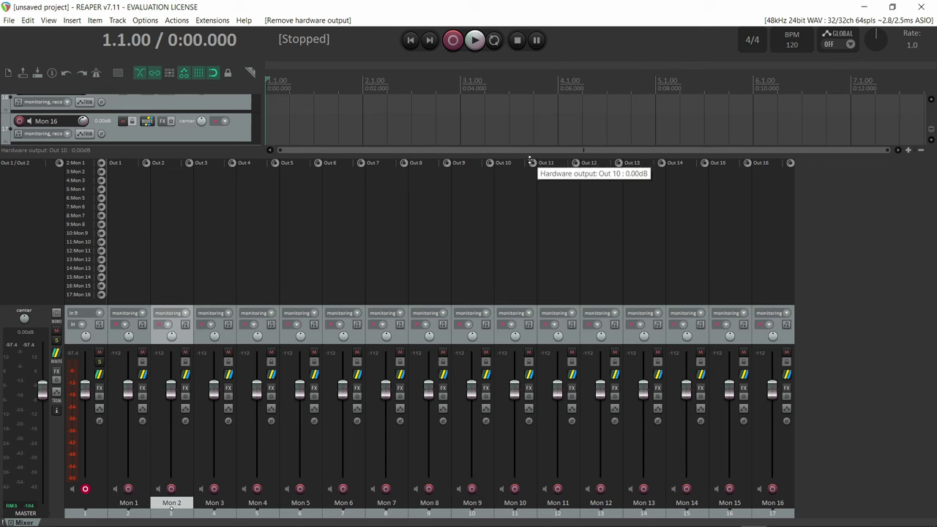
pyautogui.hotkey('ctrl', 'z')
# - Mute all of track 1's sends to the Mon 1 to Mon 16 buses and select track 1
pyautogui.click(88, 166)
pyautogui.moveTo(87, 185); pyautogui.dragTo(87, 296)
pyautogui.click(96, 341)
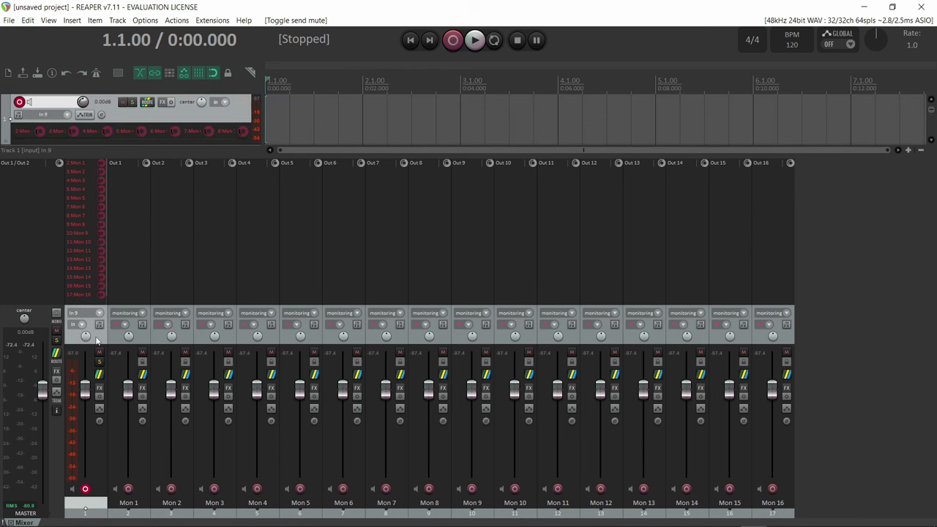
# - Duplicate track 1 sixteen times so there are 17 input tracks ahead of the monitor buses
pyautogui.hotkey('ctrl', 'alt', 'd')
pyautogui.hotkey('ctrl', 'alt', 'd')
pyautogui.hotkey('ctrl', 'alt', 'd')
pyautogui.hotkey('ctrl', 'alt', 'd')
pyautogui.hotkey('ctrl', 'alt', 'd')
pyautogui.hotkey('ctrl', 'alt', 'd')
pyautogui.hotkey('ctrl', 'alt', 'd')
pyautogui.hotkey('ctrl', 'alt', 'd')
pyautogui.hotkey('ctrl', 'alt', 'd')
pyautogui.hotkey('ctrl', 'alt', 'd')
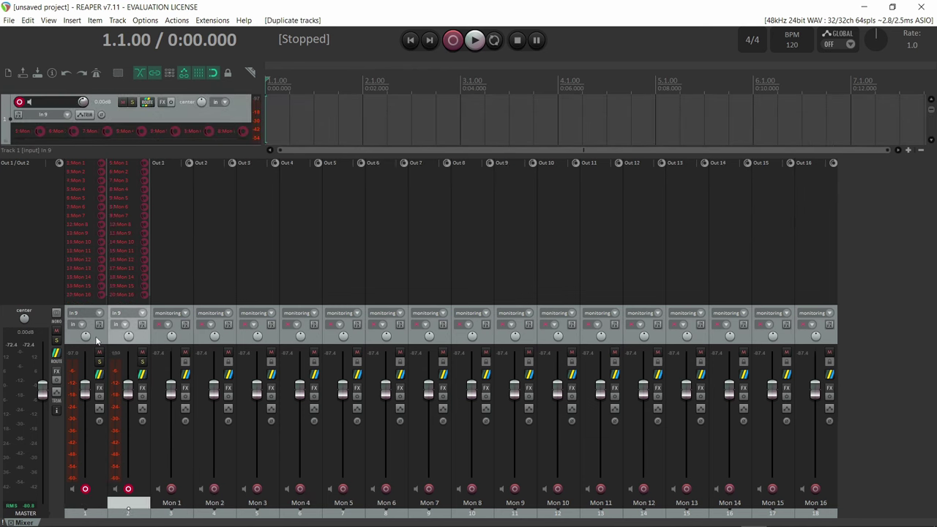
pyautogui.hotkey('ctrl', 'alt', 'd')
pyautogui.hotkey('ctrl', 'alt', 'd')
pyautogui.hotkey('ctrl', 'alt', 'd')
pyautogui.hotkey('ctrl', 'alt', 'd')
pyautogui.hotkey('ctrl', 'alt', 'd')
pyautogui.hotkey('ctrl', 'alt', 'd')
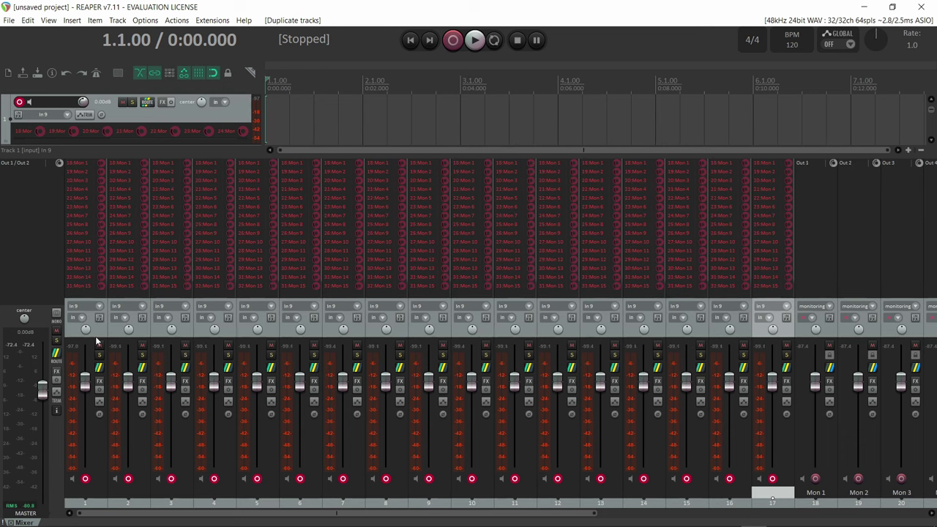
# - Name the last input track, track 17, Aux
pyautogui.doubleClick(770, 495)
pyautogui.write('Aux')
pyautogui.press('Return')
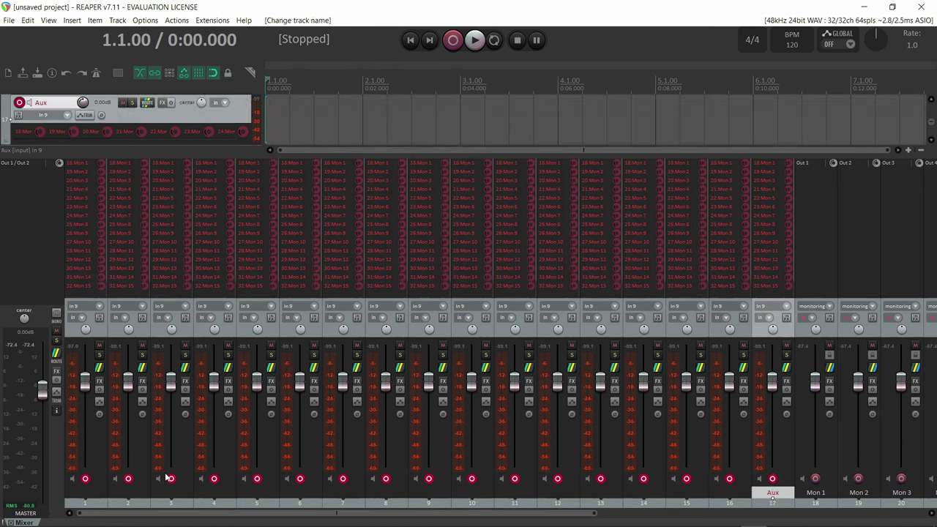
# - Name tracks 1 to 4 piano, gtr, drums and bass
pyautogui.doubleClick(103, 491)
pyautogui.write('piano')
pyautogui.press('Tab')
pyautogui.write('gtr')
pyautogui.press('Tab')
pyautogui.press('Tab')
pyautogui.write('bass')
pyautogui.press('Tab')
# - Name tracks 5 to 10 with the six performers' first names
pyautogui.write('daniel')
pyautogui.press('Tab')
pyautogui.write('joe')
pyautogui.press('Tab')
pyautogui.write('chris')
pyautogui.press('Tab')
pyautogui.write('karen')
pyautogui.press('Tab')
pyautogui.write('sandy')
pyautogui.press('Tab')
pyautogui.write('joy')
pyautogui.press('Tab')
# - Name the spare input tracks 11 to 16 with the numbers 1 to 6
pyautogui.press('Tab')
pyautogui.press('Tab')
pyautogui.press('Tab')
pyautogui.press('Tab')
pyautogui.press('Tab')
pyautogui.press('Tab')
pyautogui.press('Return')
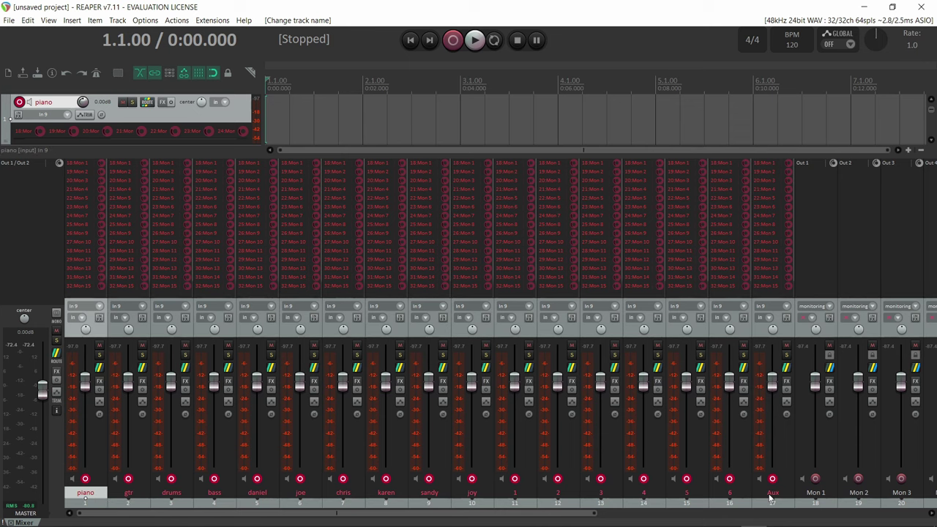
# - Select all input tracks from piano to Aux and set them to random colors
pyautogui.keyDown('shift'); pyautogui.click(770, 497); pyautogui.keyUp('shift')
pyautogui.rightClick(771, 498)
pyautogui.moveTo(754, 390)
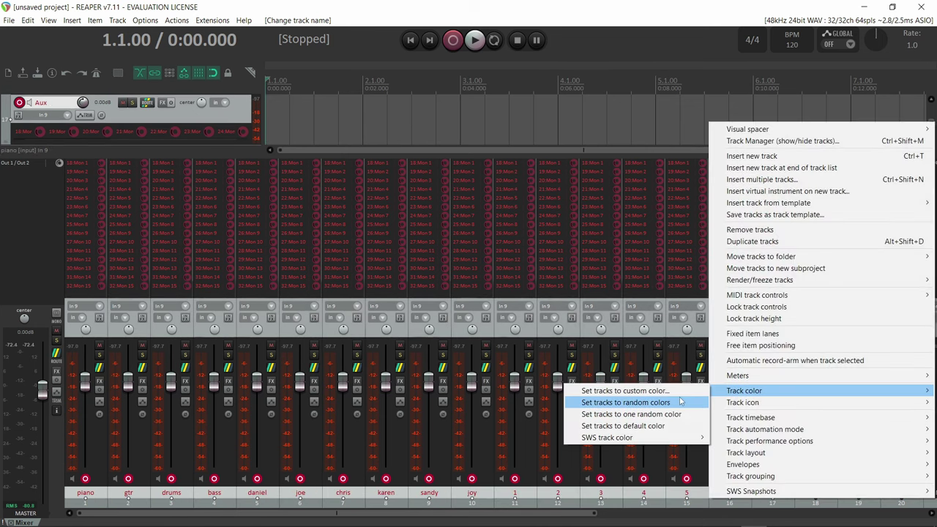
pyautogui.click(671, 404)
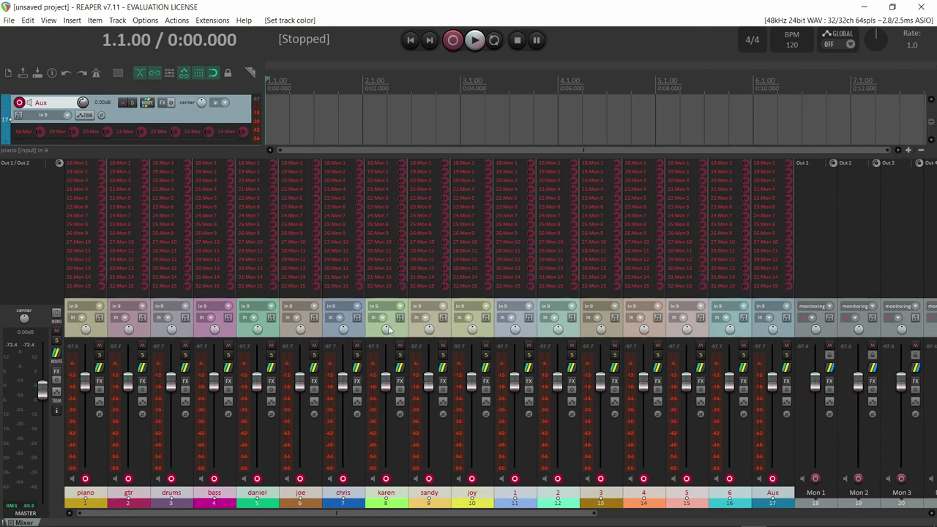
# - Set the piano input to mono In 1, gtr to mono In 2 and drums to stereo In 3 / In 4
pyautogui.hscroll(5, 390, 330)
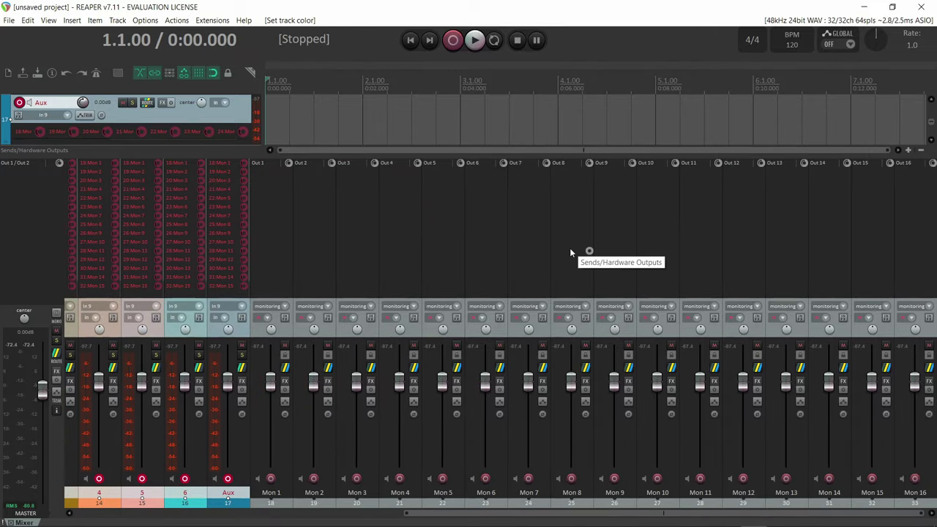
pyautogui.hscroll(-5, 569, 253)
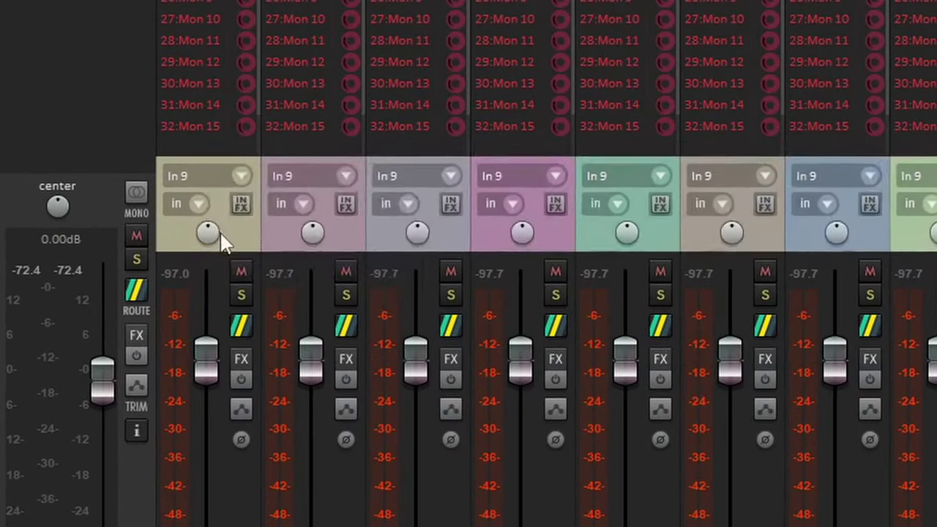
pyautogui.click(172, 218)
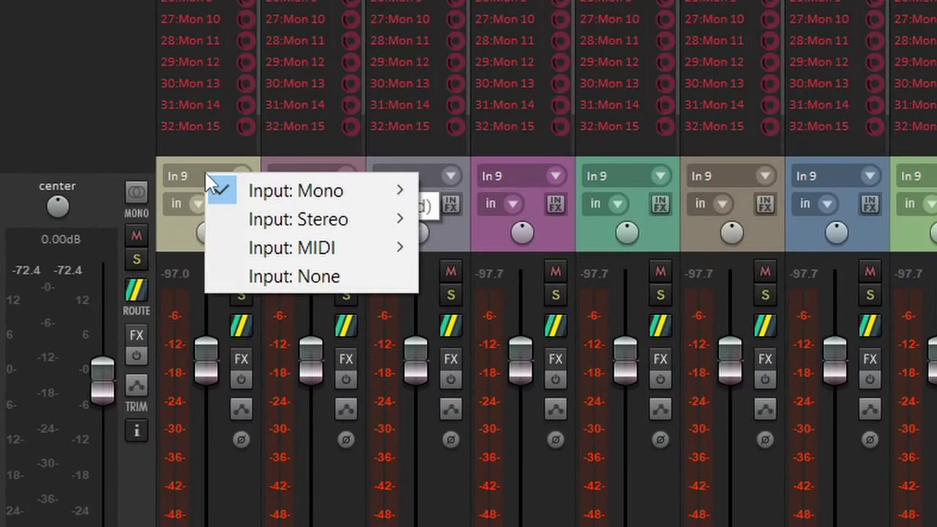
pyautogui.moveTo(311, 196)
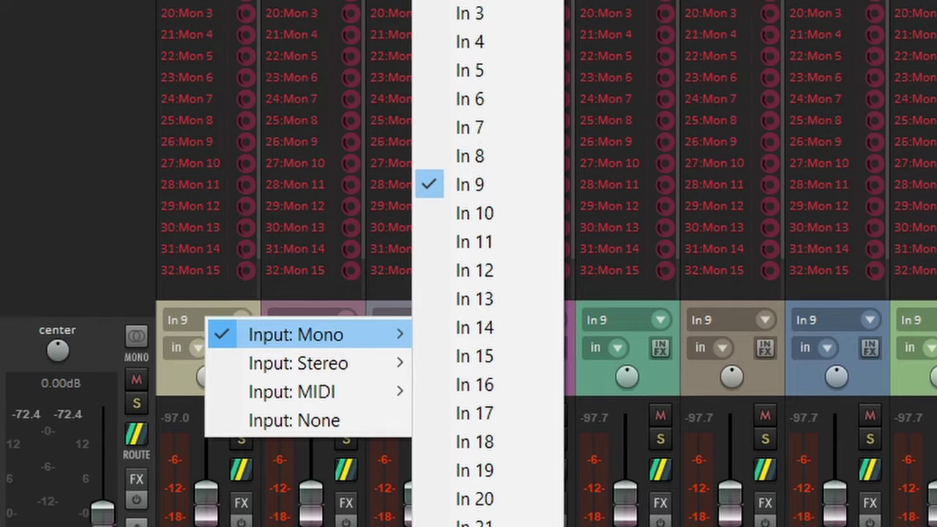
pyautogui.click(479, 33)
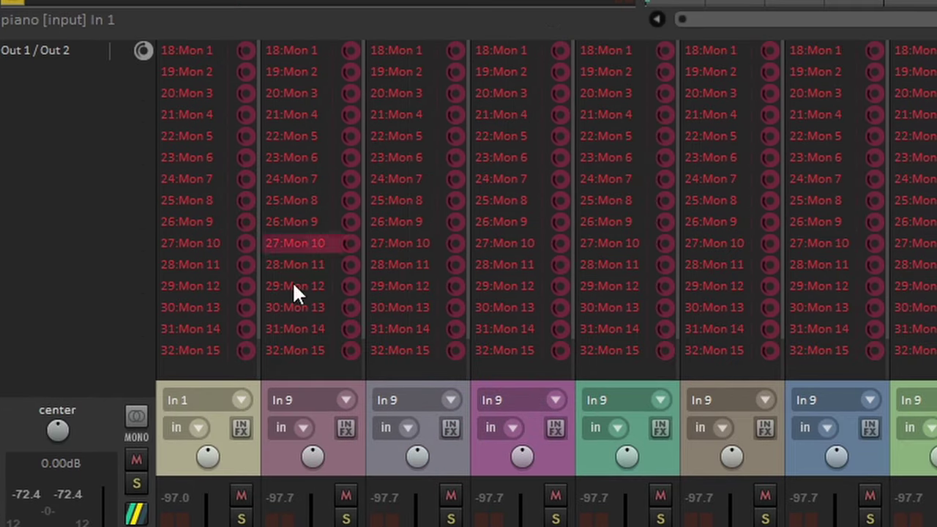
pyautogui.click(439, 407)
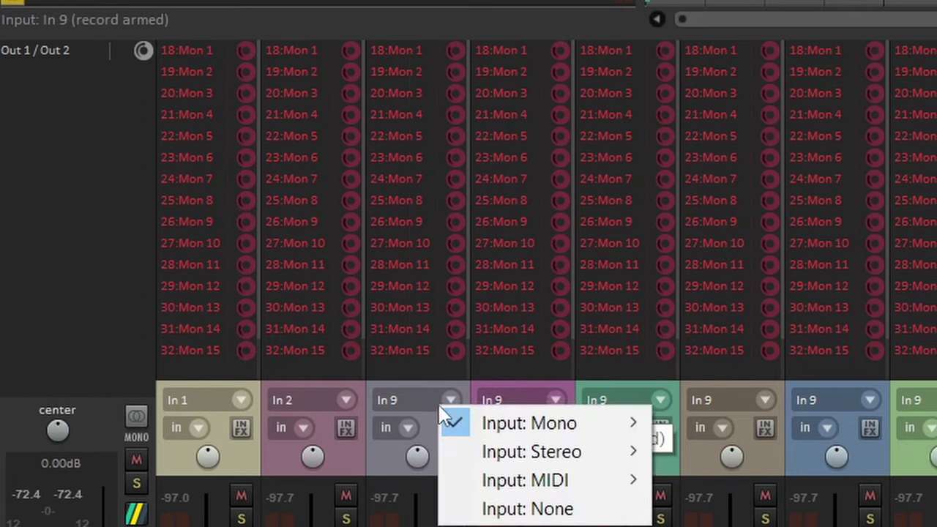
pyautogui.moveTo(549, 454)
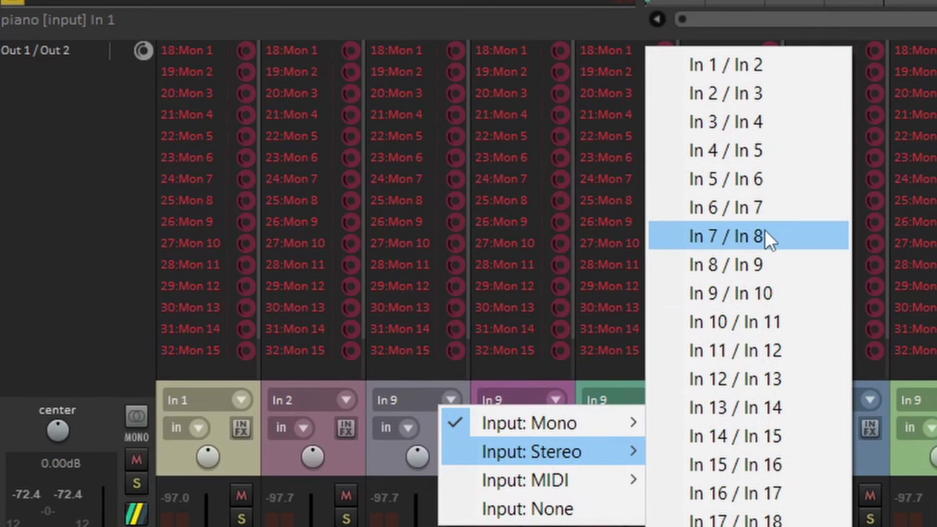
pyautogui.click(741, 124)
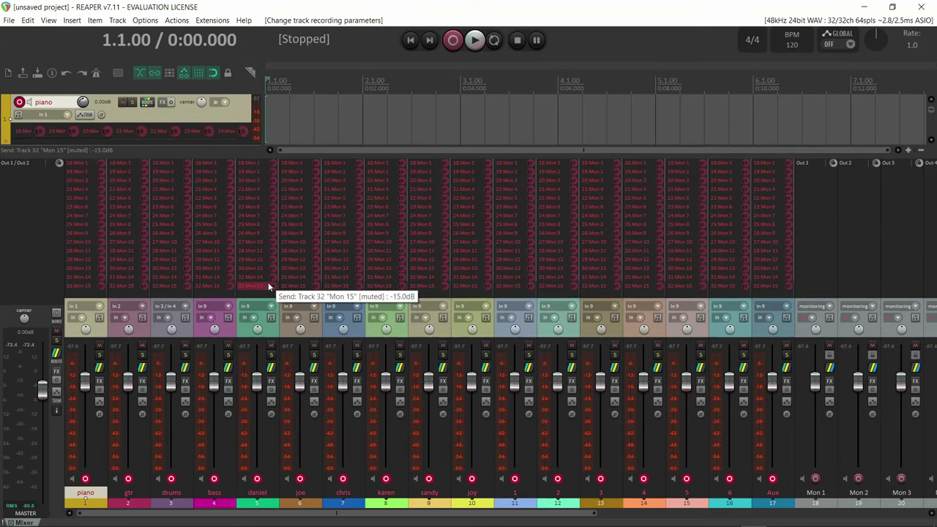
# - Use the routing matrix to assign tracks 4 to 16 to mono inputs In 5 to In 17 in order, and Aux to stereo input In 17 / In 18
pyautogui.hotkey('alt', 'r')
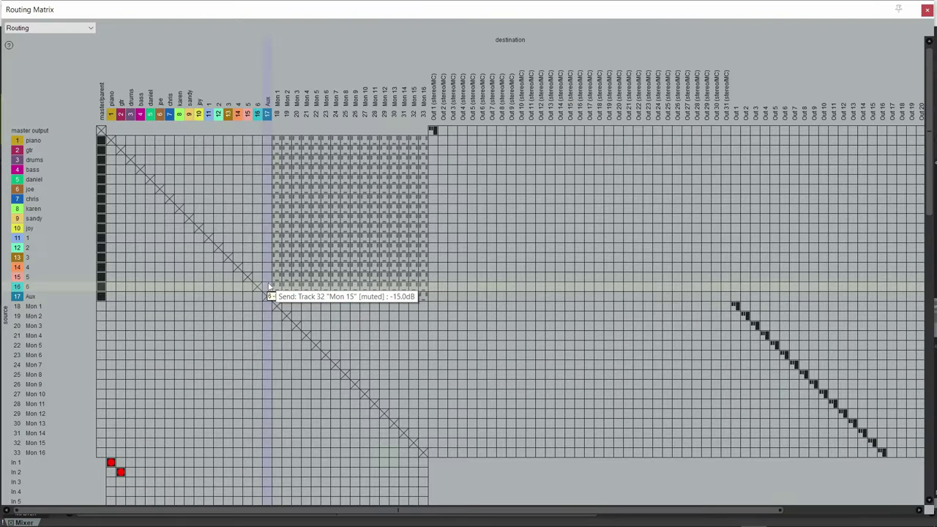
pyautogui.scroll(-5, 269, 287)
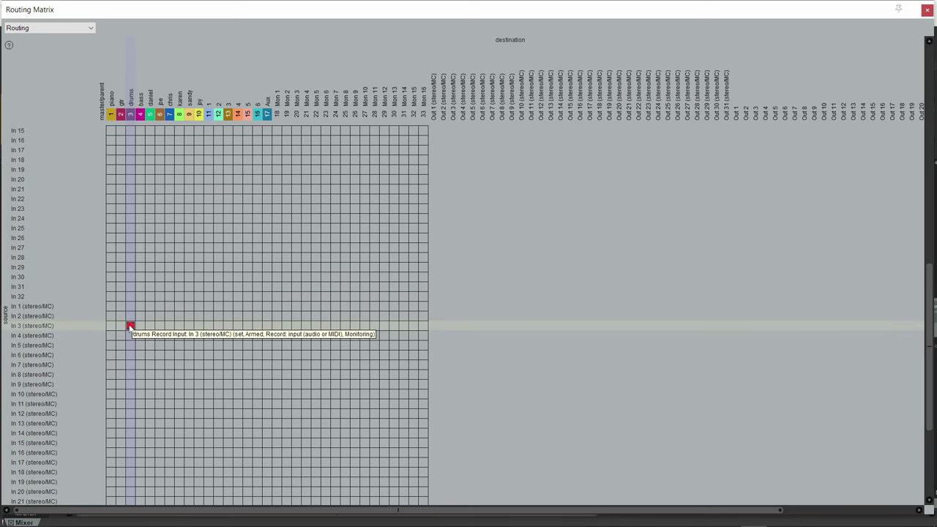
pyautogui.moveTo(928, 359); pyautogui.dragTo(928, 262)
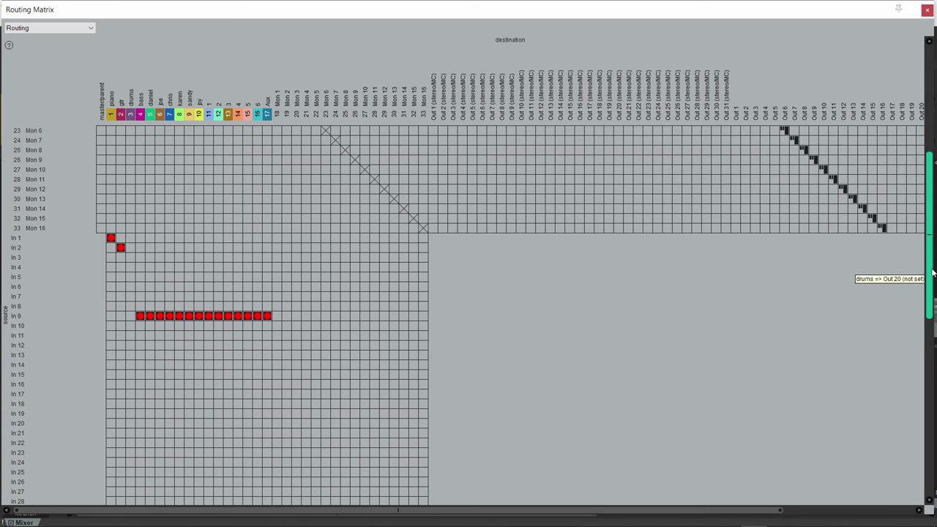
pyautogui.click(140, 277)
pyautogui.click(150, 286)
pyautogui.click(159, 296)
pyautogui.click(169, 306)
pyautogui.click(179, 315)
pyautogui.click(189, 325)
pyautogui.click(198, 335)
pyautogui.click(209, 344)
pyautogui.click(218, 354)
pyautogui.click(228, 364)
pyautogui.click(238, 374)
pyautogui.click(247, 383)
pyautogui.click(257, 394)
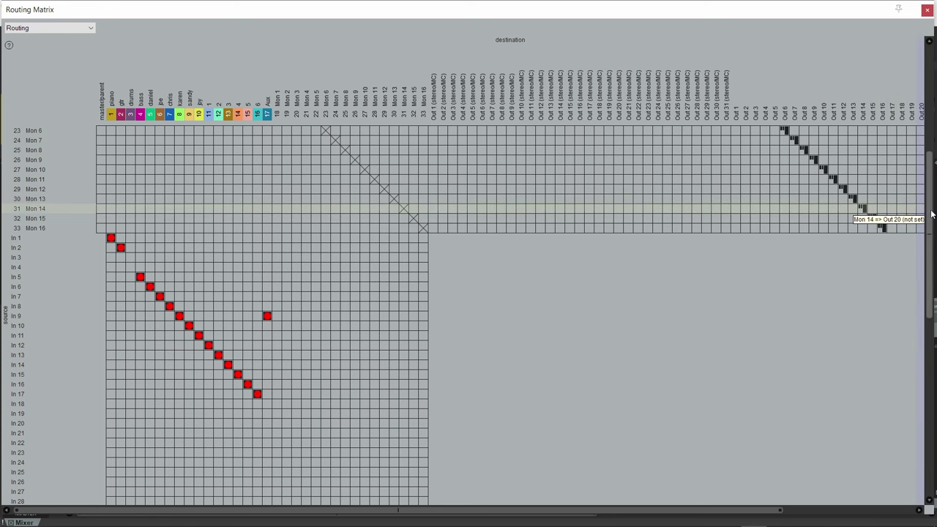
pyautogui.moveTo(931, 213); pyautogui.dragTo(927, 399)
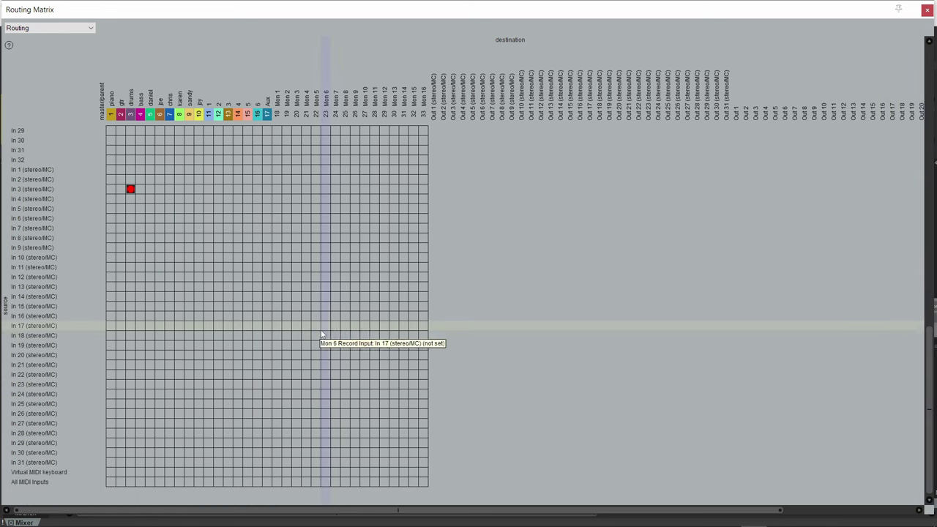
pyautogui.click(266, 325)
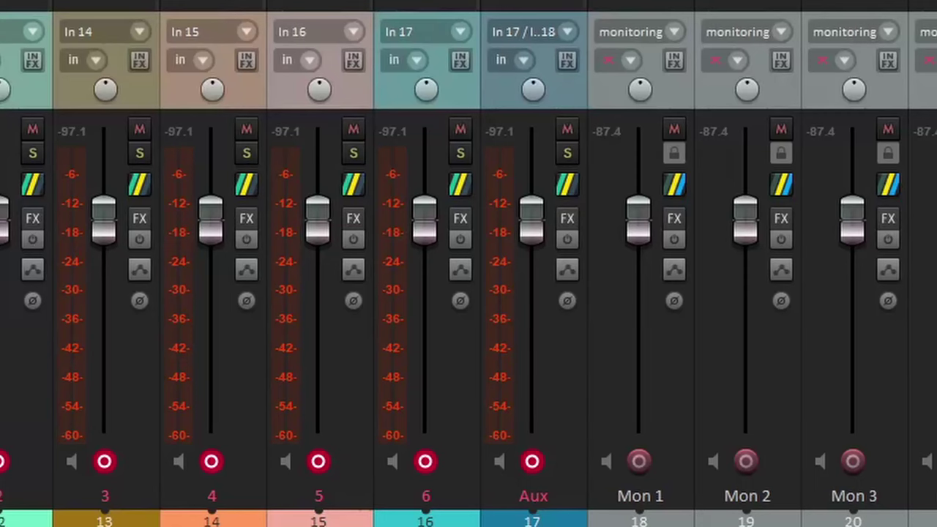